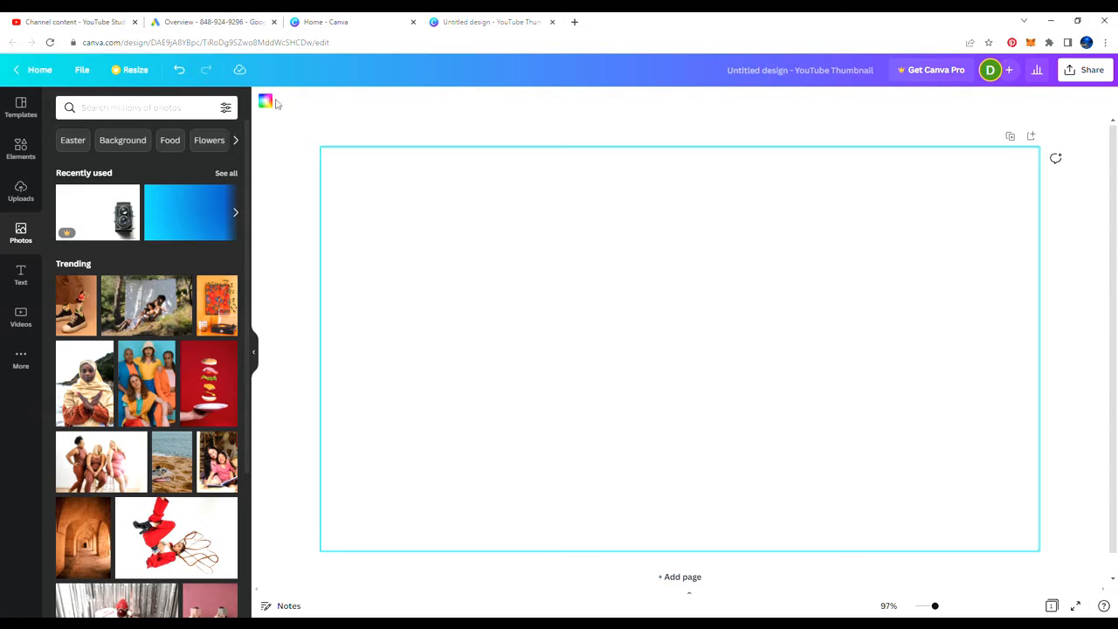
Set the blank thumbnail's background colour to the light yellow default colour
click(266, 102)
click(131, 302)
click(135, 370)
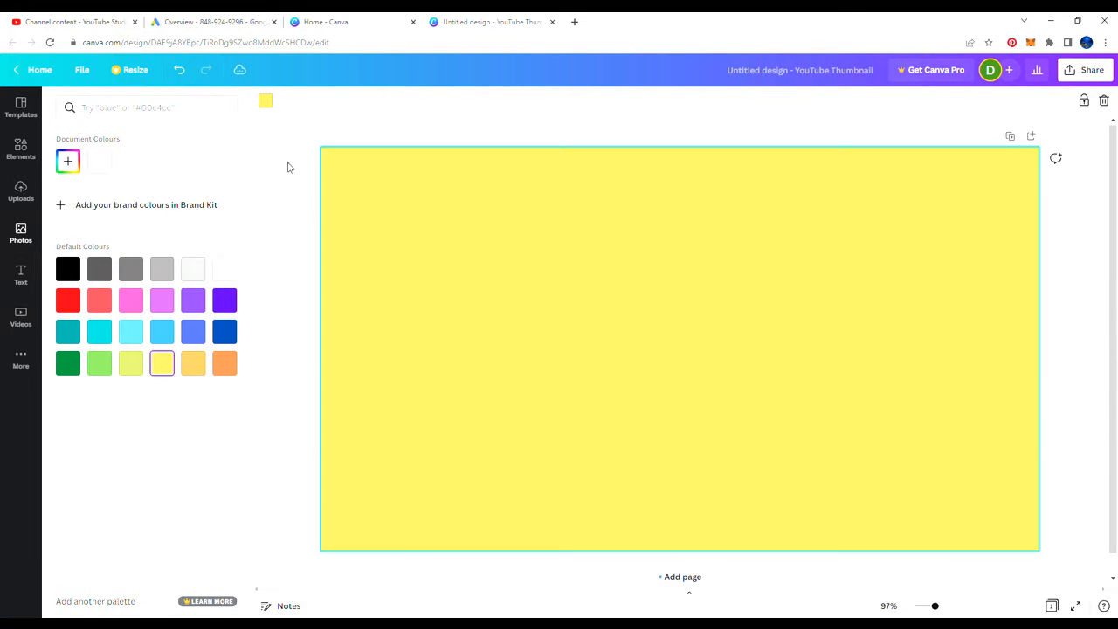
click(288, 166)
Search the photo library for camera pictures and add the red-and-blue lit cinema camera photo to the page
click(142, 109)
text(canwra)
key(Return)
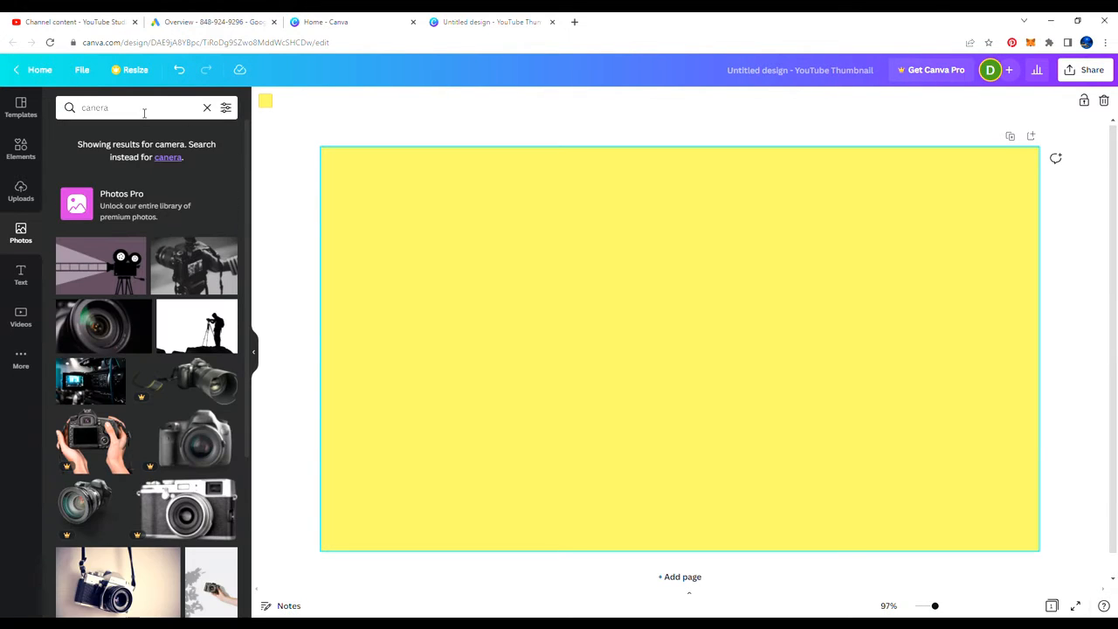
scroll(137, 268, down, 15)
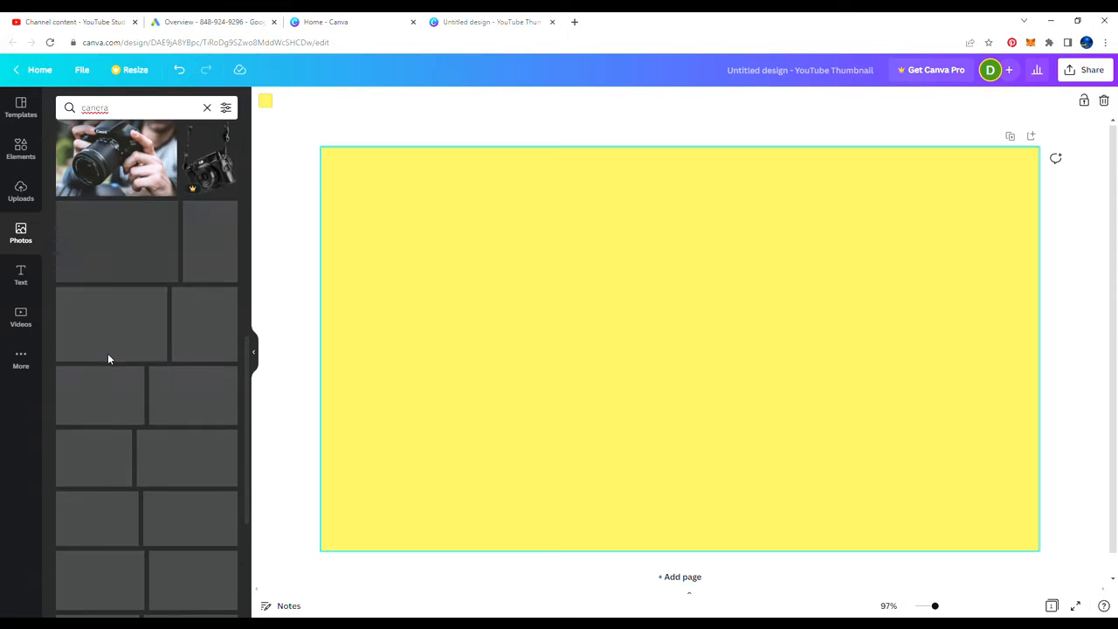
scroll(107, 353, down, 15)
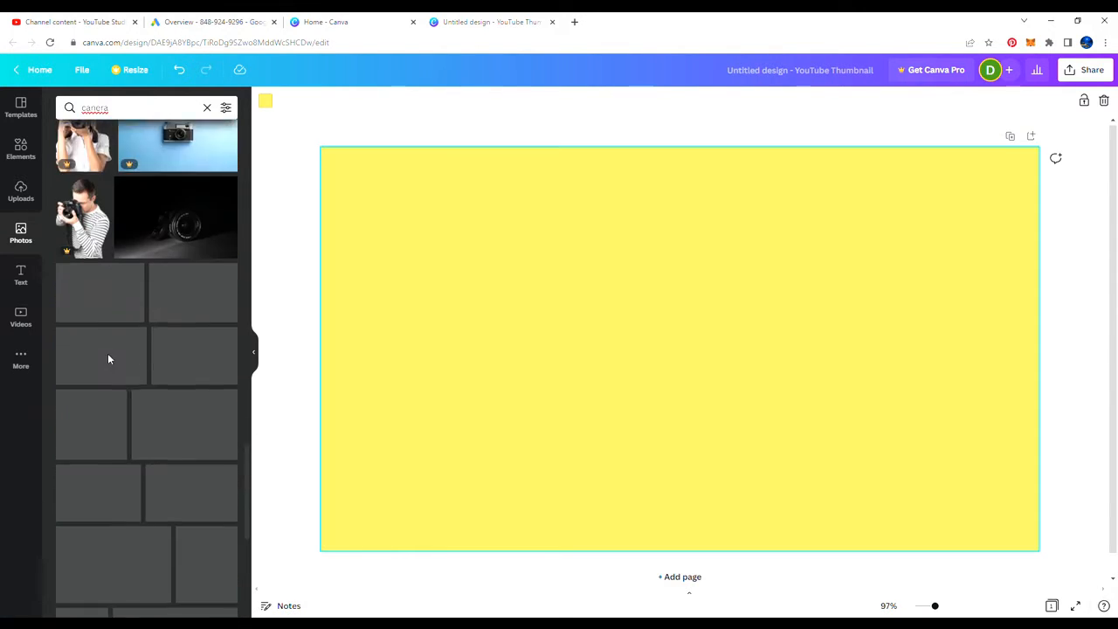
scroll(120, 344, down, 12)
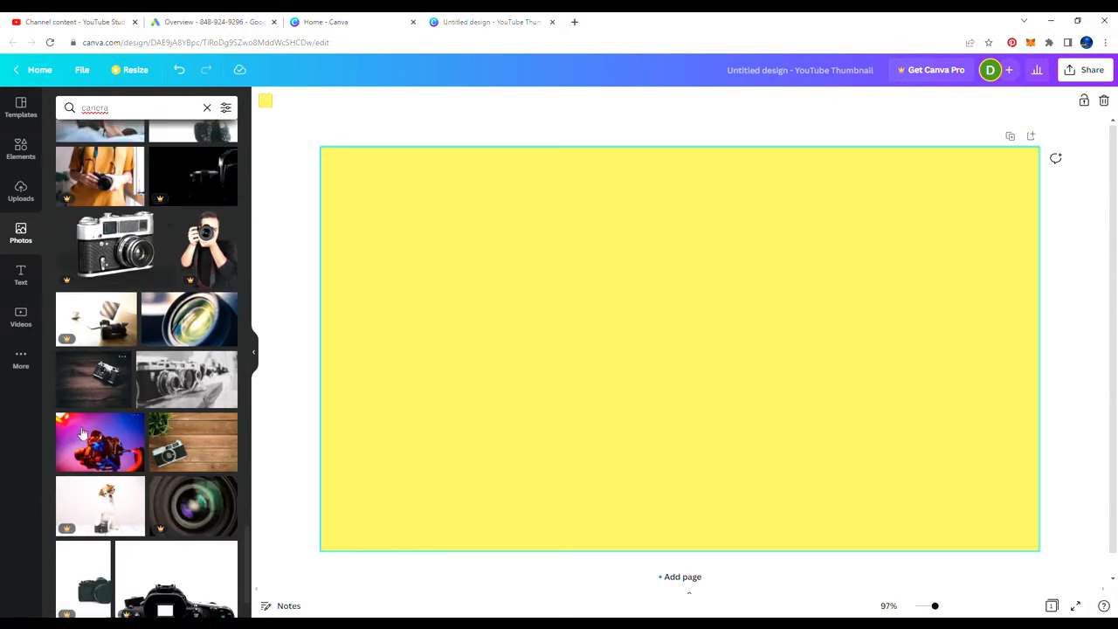
click(109, 440)
Enlarge the cinema camera photo to full page height and position it over the right half of the page
drag(608, 415, 742, 376)
drag(571, 309, 608, 316)
drag(887, 302, 981, 302)
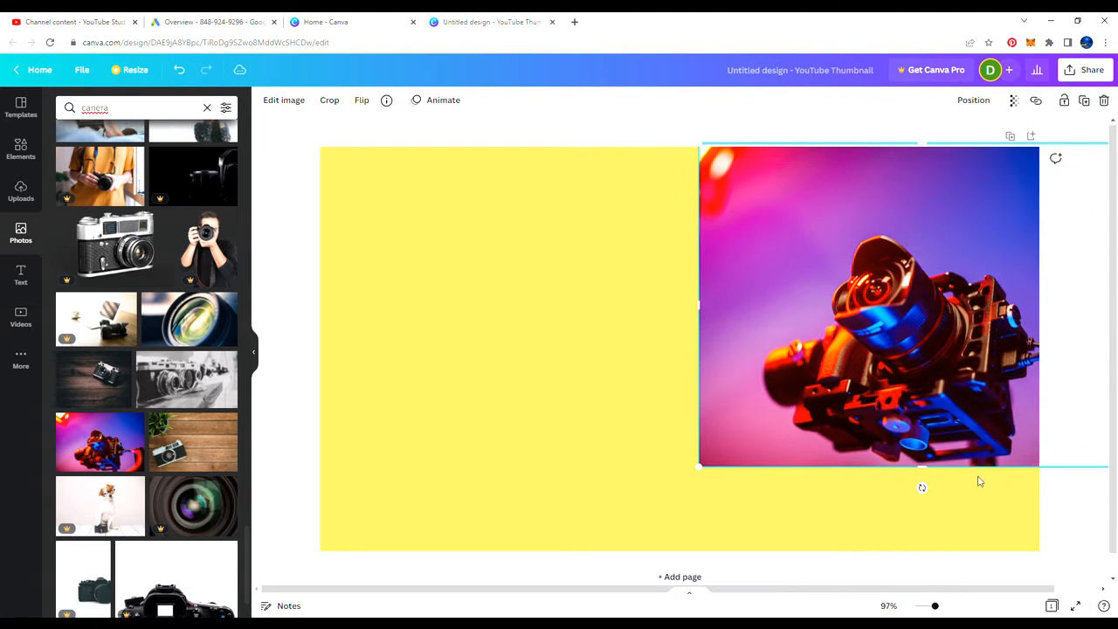
drag(921, 481, 945, 555)
drag(808, 291, 842, 291)
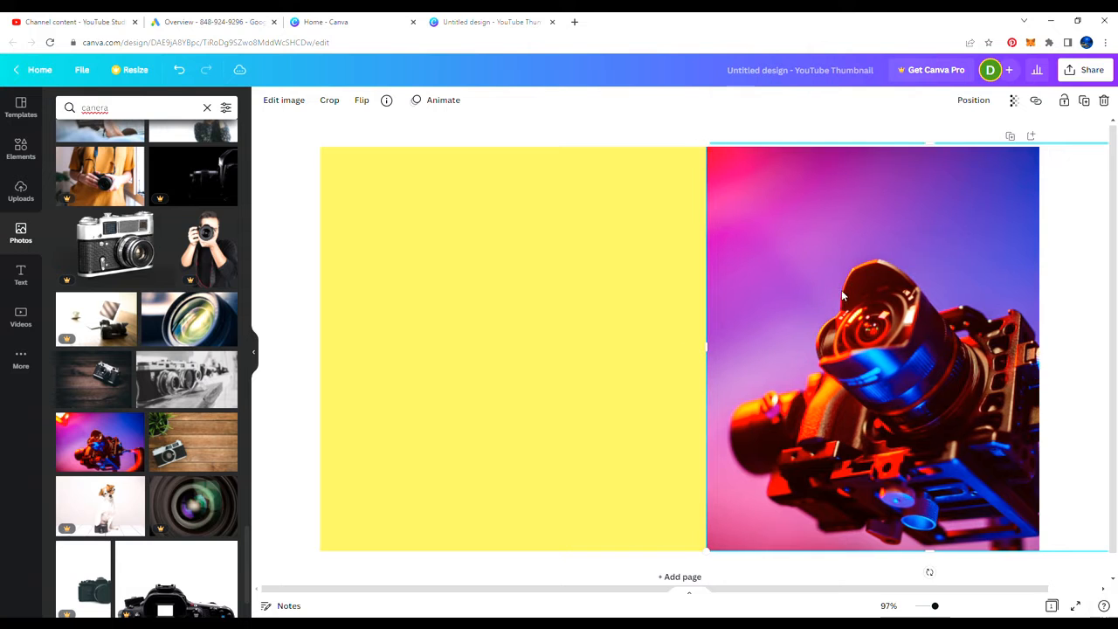
drag(888, 152, 891, 83)
click(480, 312)
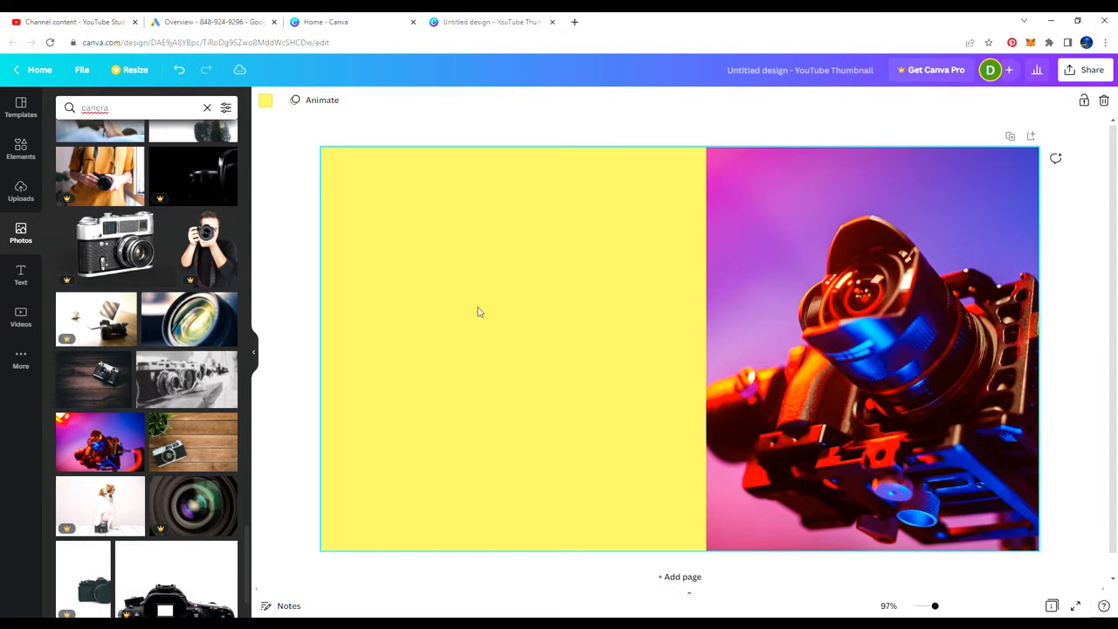
Find the purple lens close-up among the camera photos and add it to the page
scroll(115, 406, down, 2)
scroll(115, 405, down, 10)
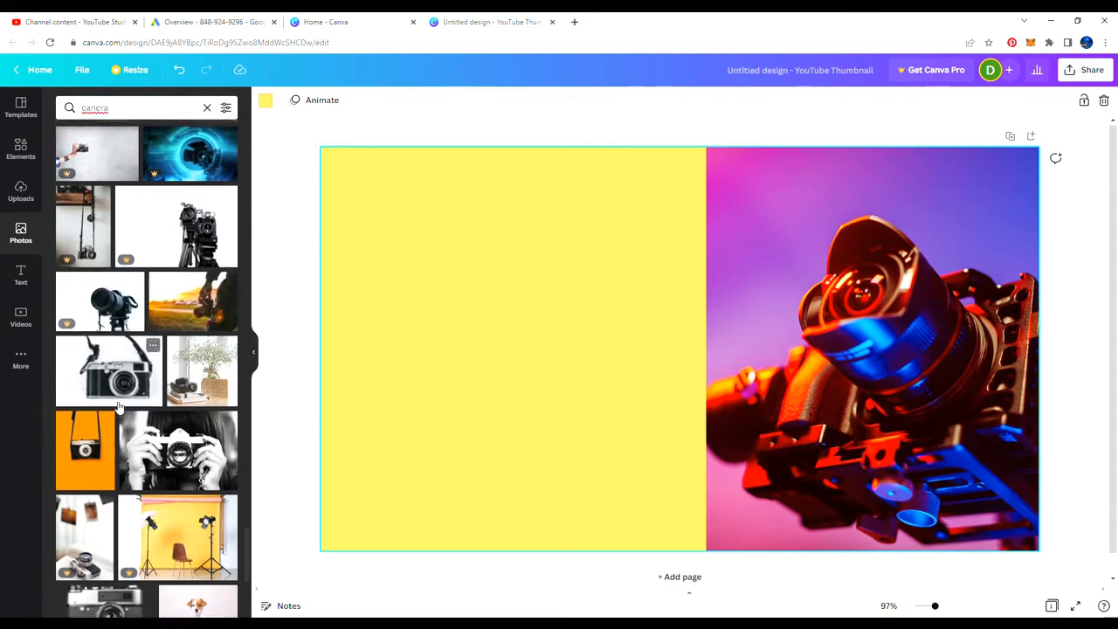
scroll(118, 406, down, 15)
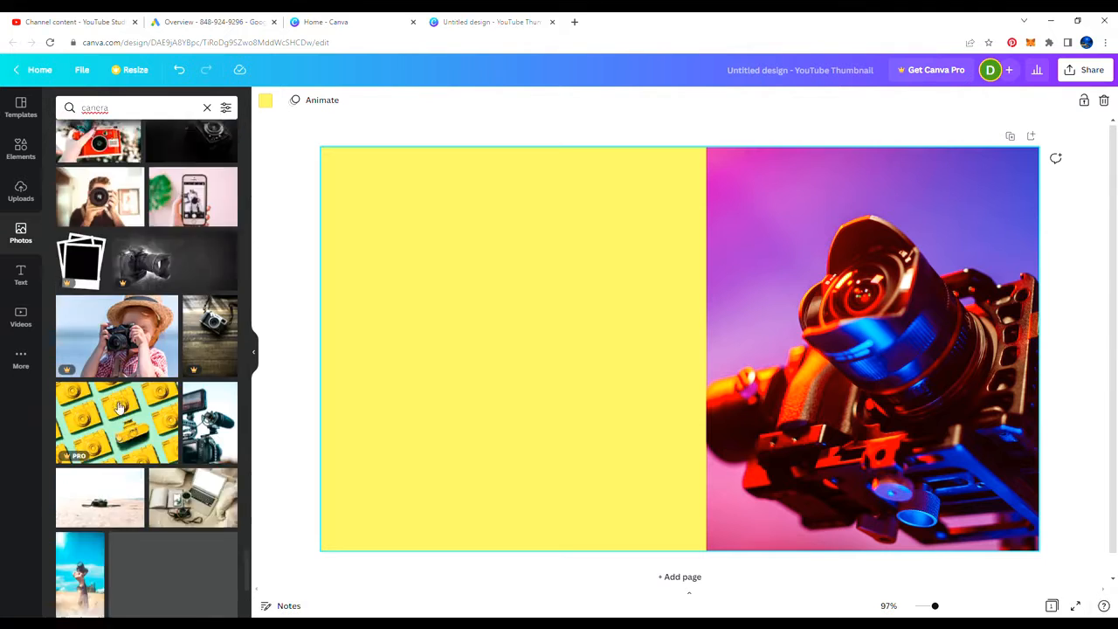
scroll(113, 406, down, 15)
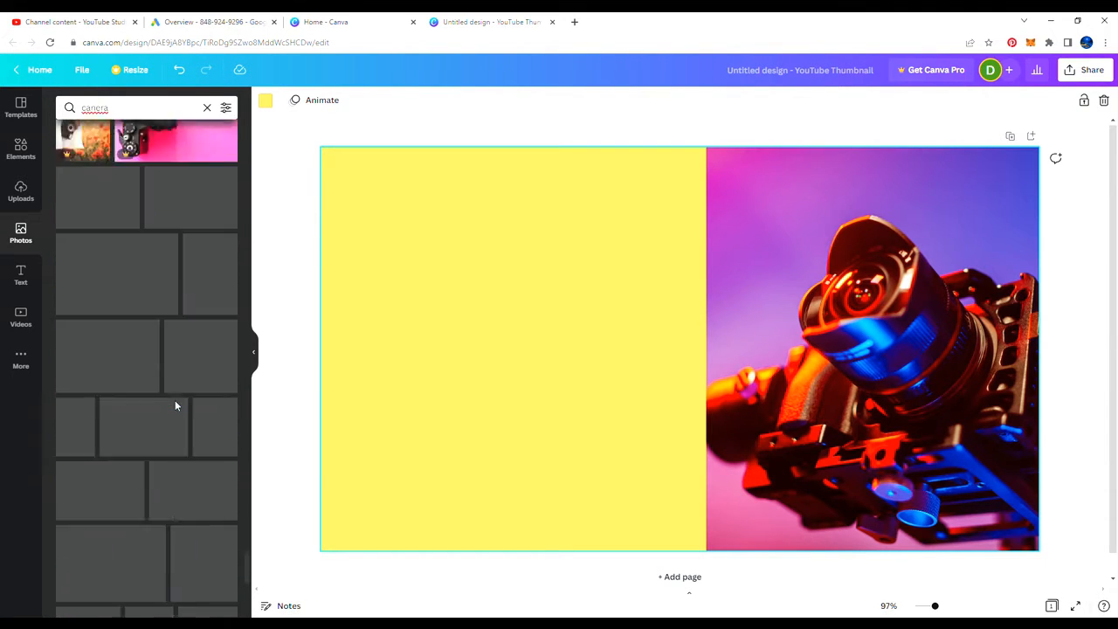
click(77, 384)
Enlarge the lens photo to cover the yellow area beside the camera photo and trim its overhanging edges to the page
drag(529, 461, 642, 545)
drag(599, 363, 749, 375)
drag(568, 295, 552, 279)
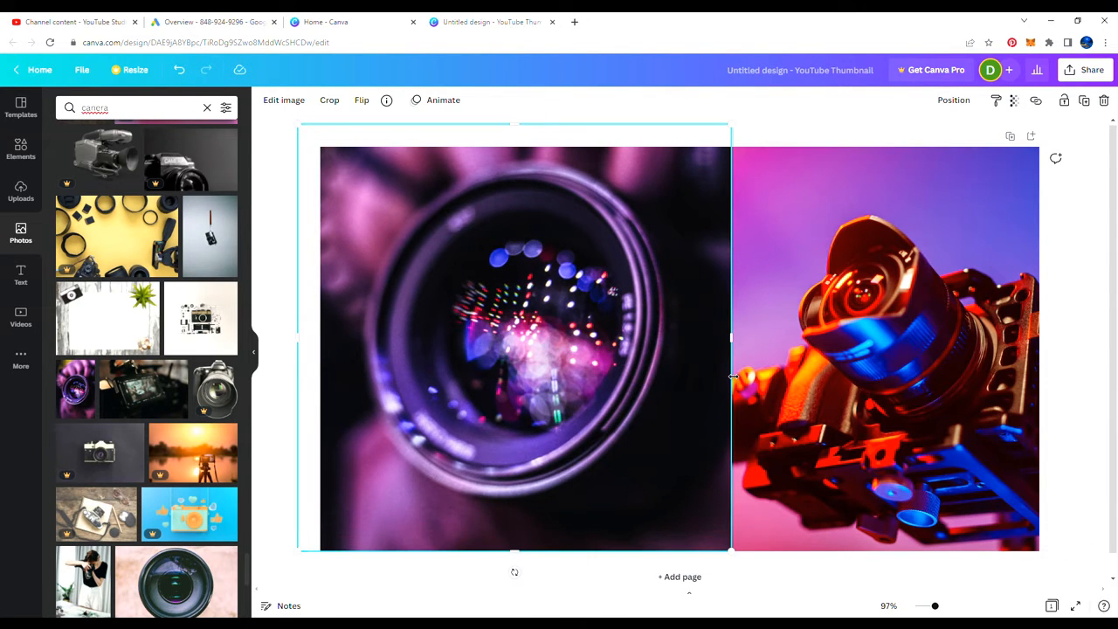
click(654, 112)
click(600, 186)
drag(516, 127, 521, 149)
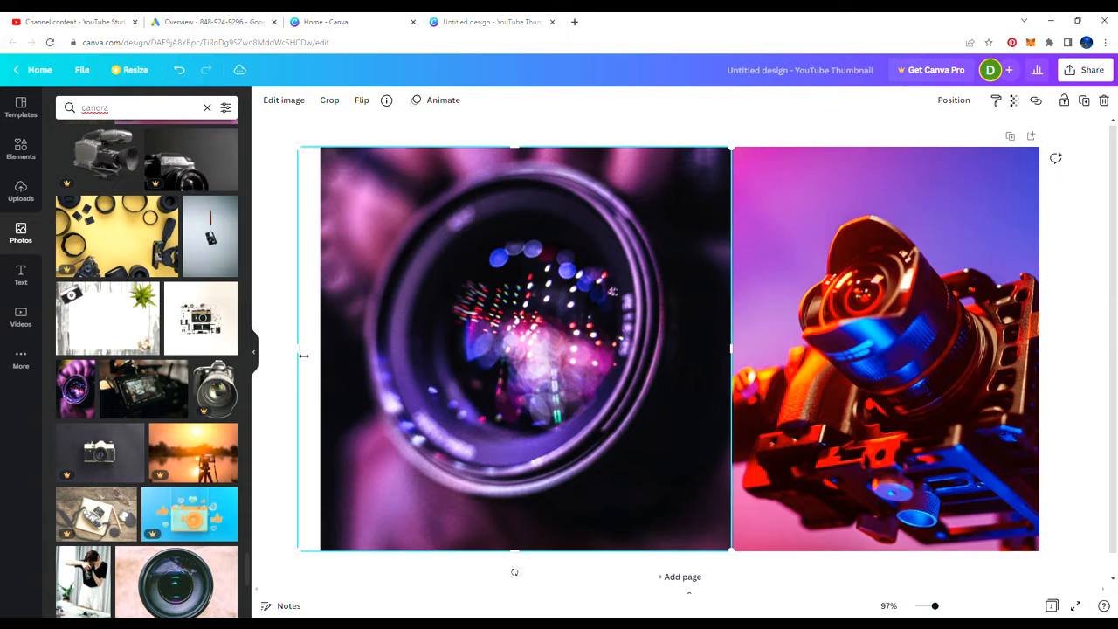
drag(304, 355, 326, 360)
Trim the cinema camera photo to the page edges and align its inner edge with the lens photo
click(856, 392)
drag(711, 326, 736, 329)
scroll(860, 174, down, 1)
drag(902, 118, 906, 170)
drag(1075, 345, 977, 341)
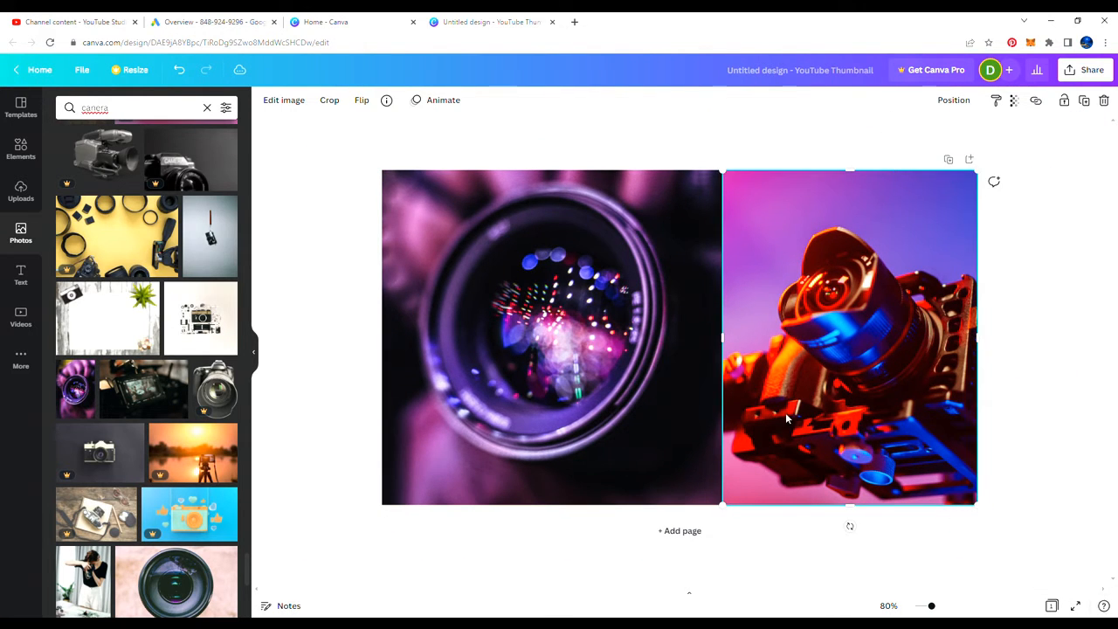
scroll(384, 333, up, 1)
click(384, 333)
click(277, 212)
Insert a plain solid line, shorten it and place it horizontally near the lens photo's upper-left corner
click(21, 148)
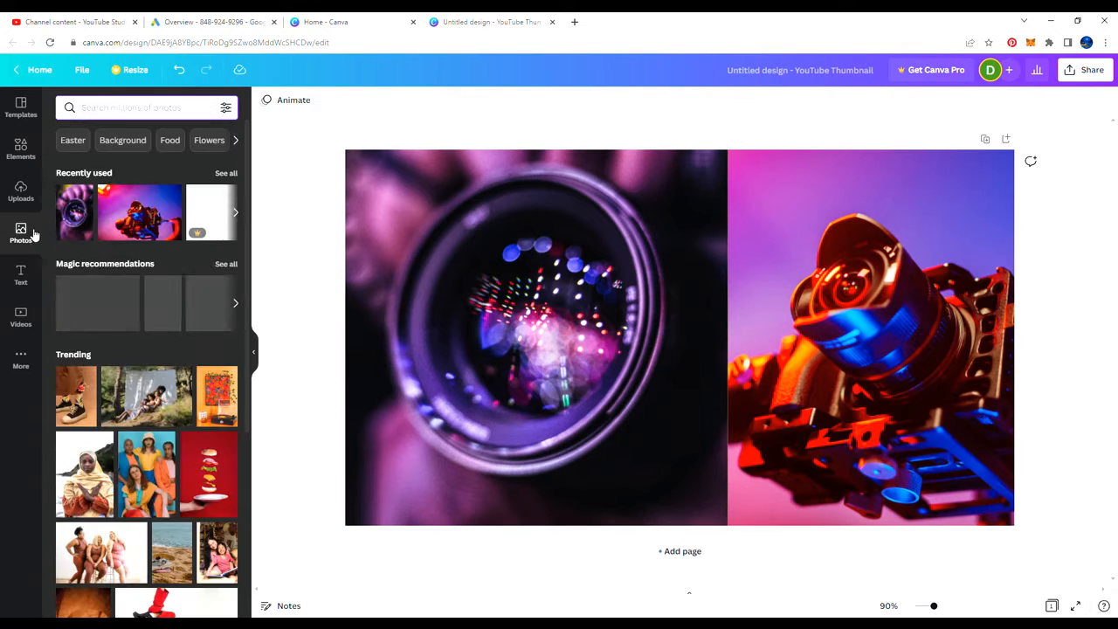
scroll(150, 284, down, 1)
click(229, 198)
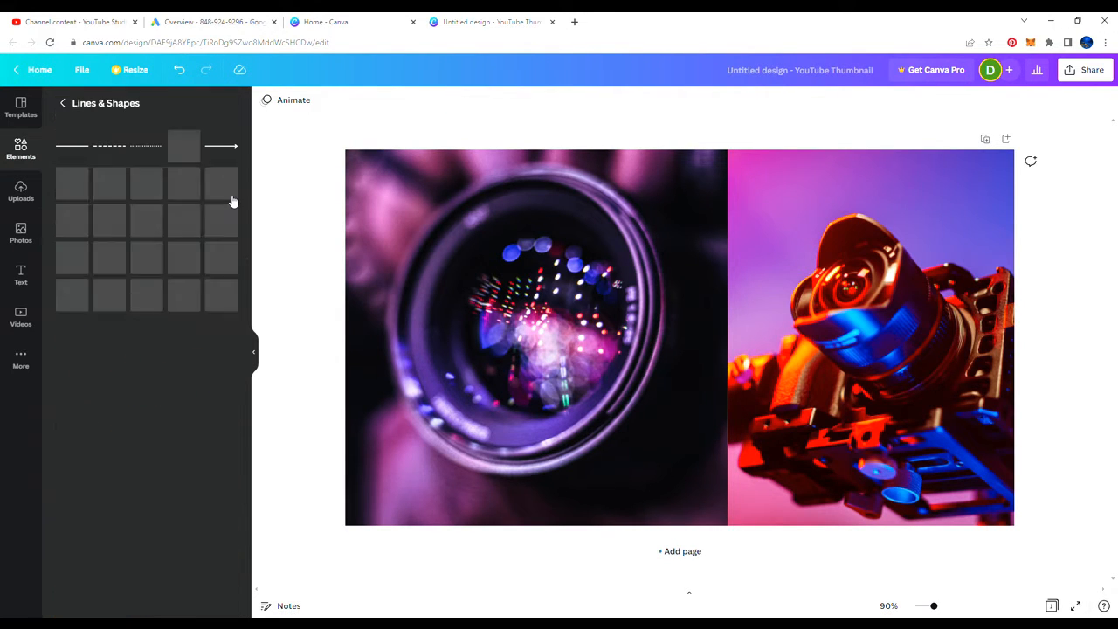
scroll(109, 365, down, 10)
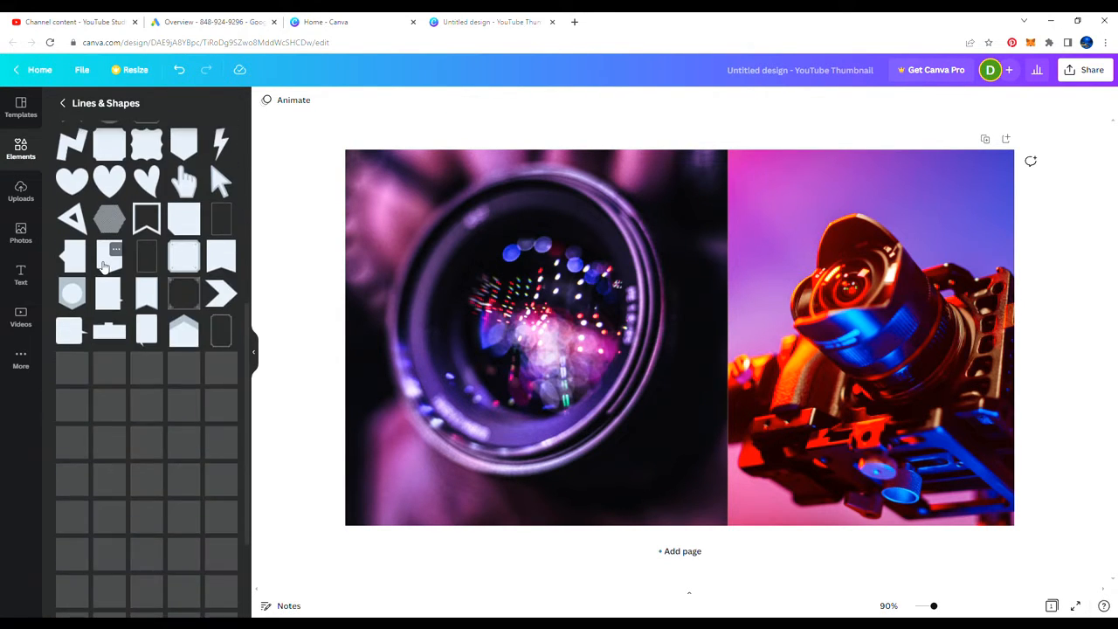
scroll(122, 376, up, 8)
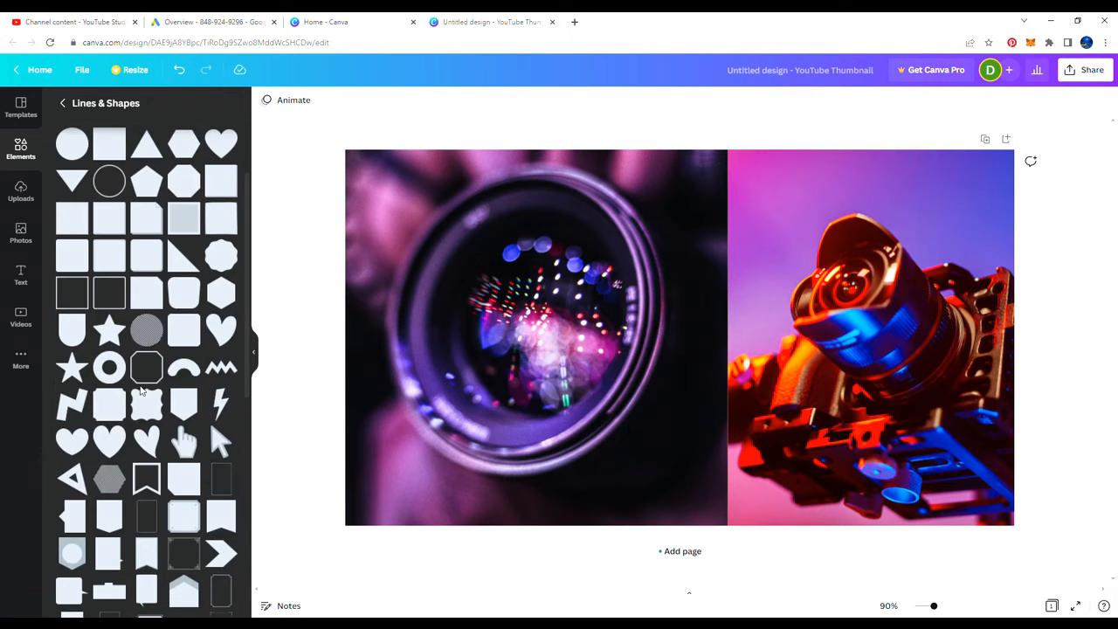
scroll(191, 337, up, 2)
click(74, 146)
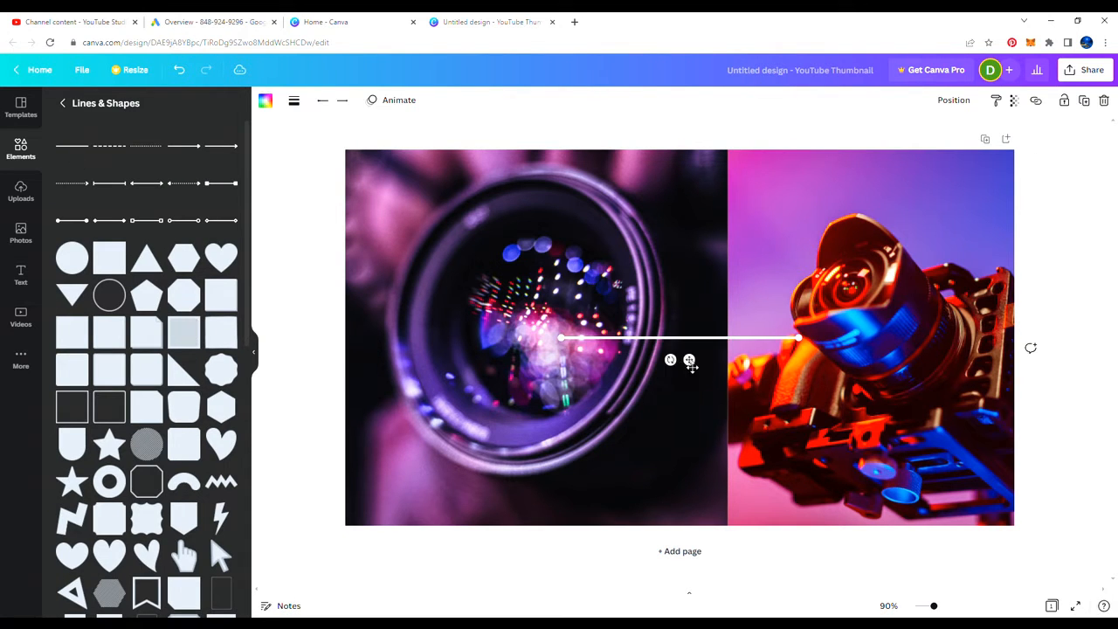
drag(681, 341, 489, 198)
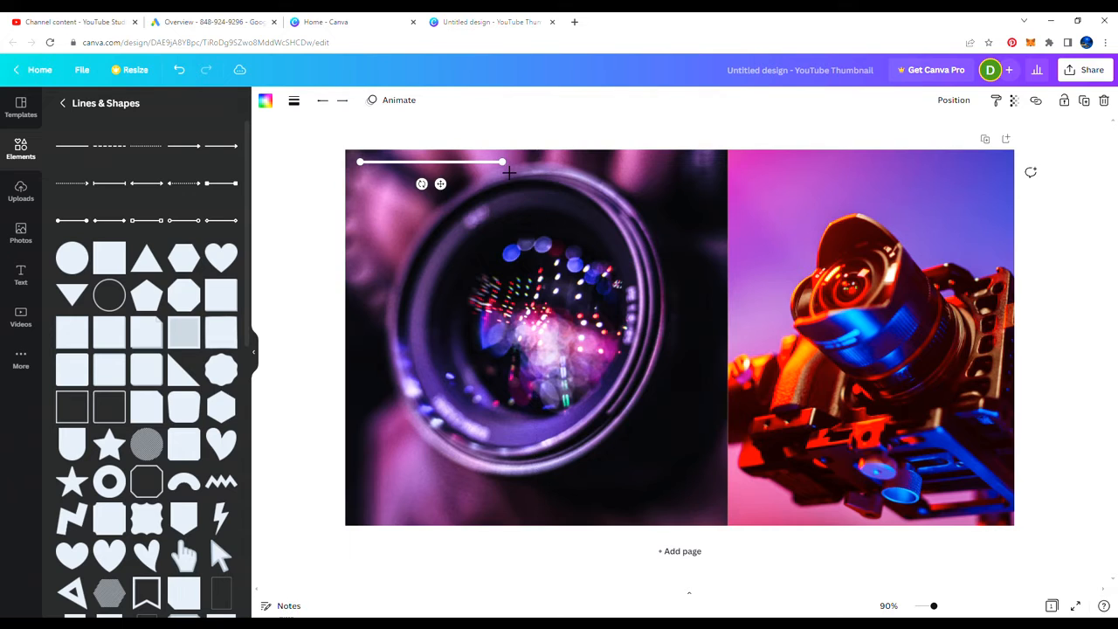
Duplicate the line and make the copy a short diagonal segment descending from the first line's right end
key(Delete)
key(ctrl+v)
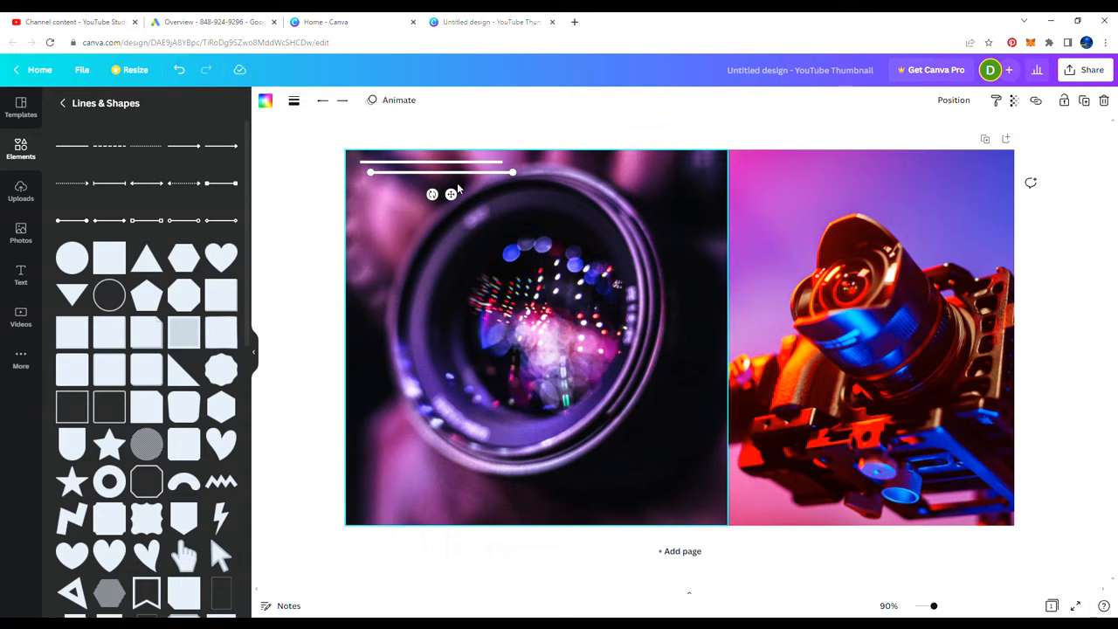
drag(456, 193, 524, 177)
click(548, 184)
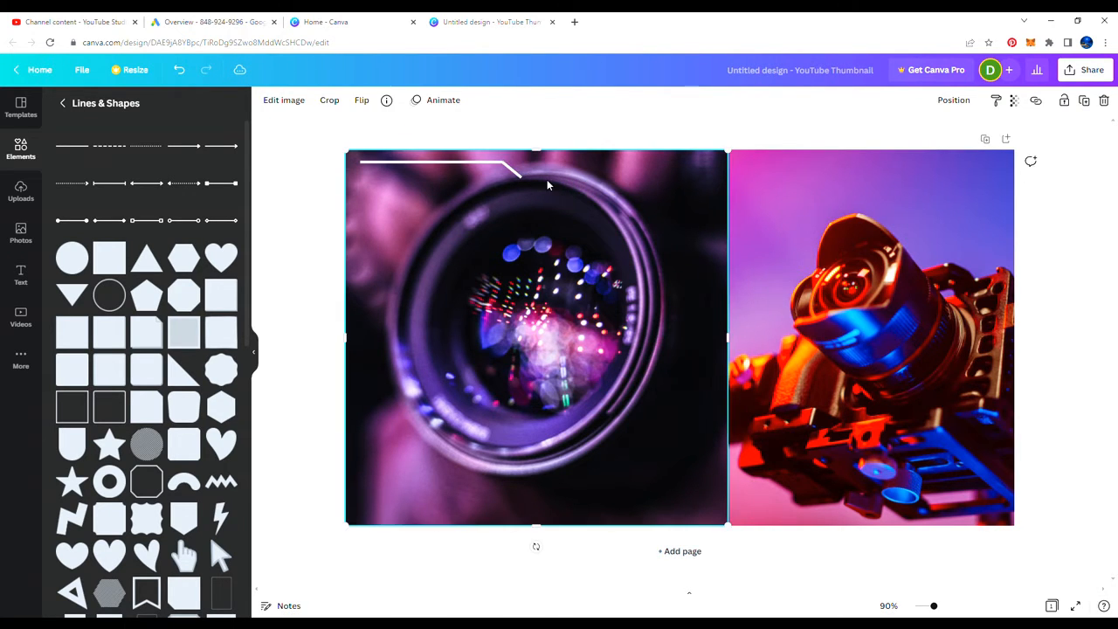
Add a ring shape, colour it white, shrink it to about 27 by 27 and place it at the diagonal segment's end
click(79, 253)
click(92, 240)
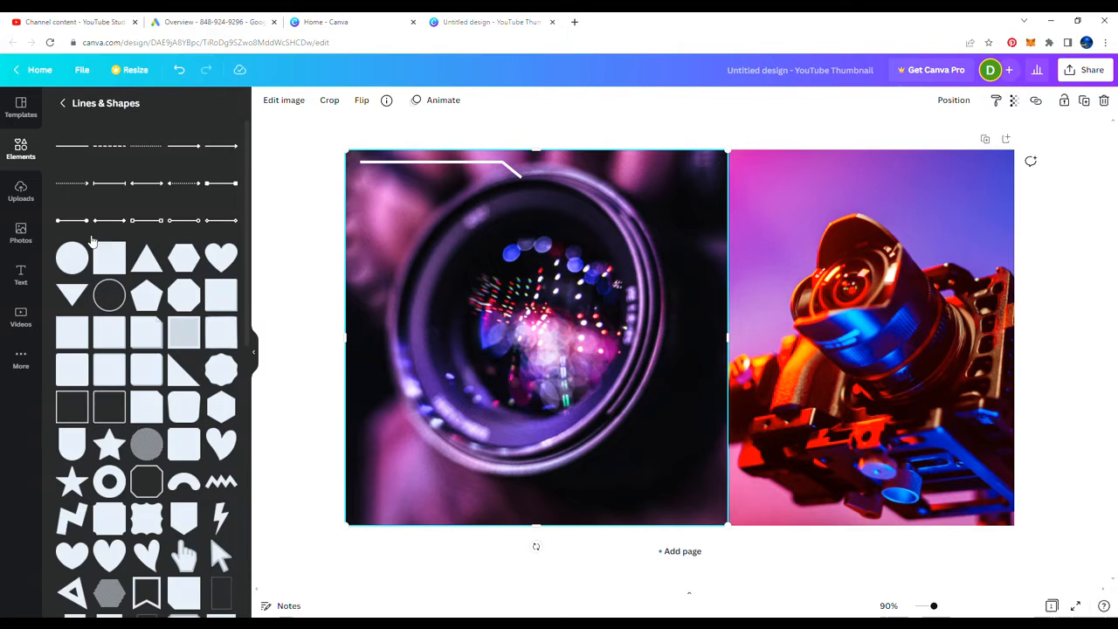
click(111, 482)
click(265, 100)
click(161, 160)
drag(693, 340, 534, 195)
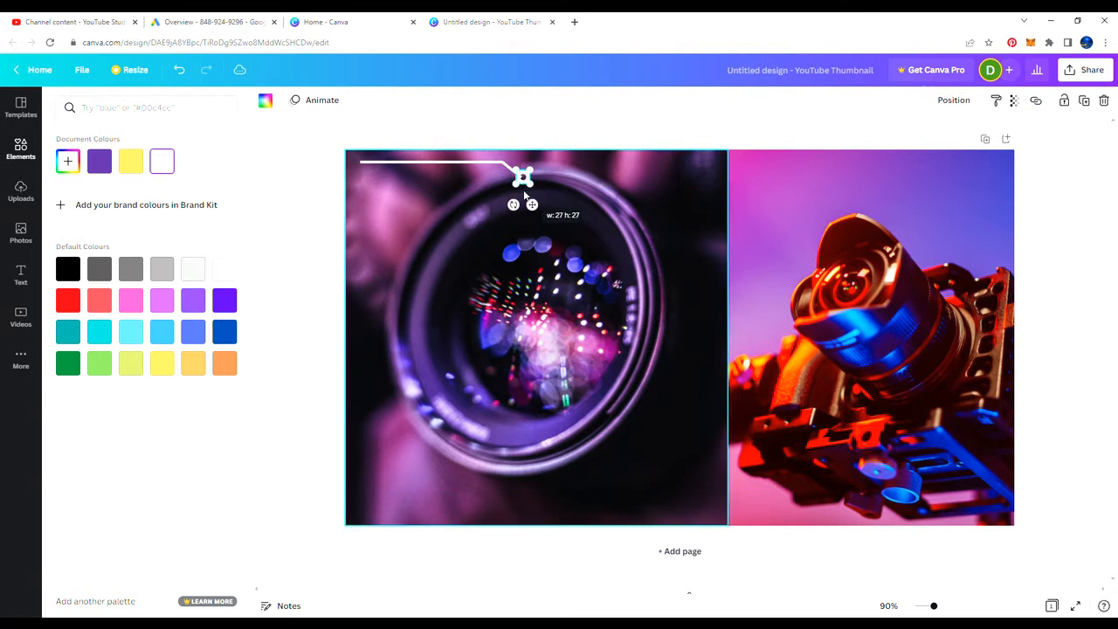
Group the lines with the ring, duplicate the group and place the copy slightly above and to the right
scroll(478, 185, up, 3)
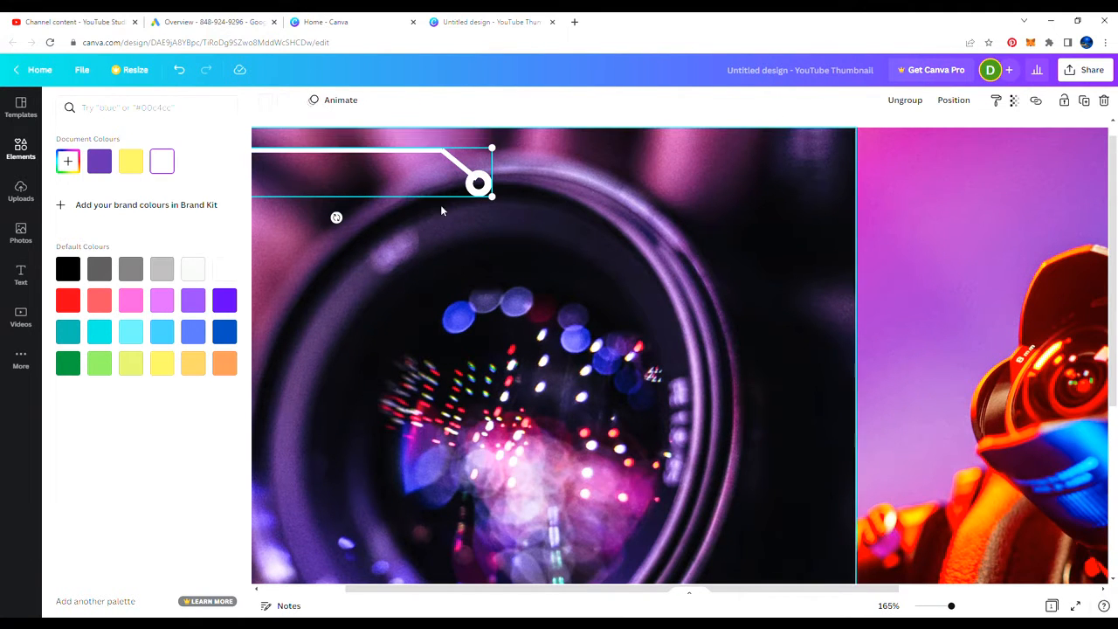
key(ctrl+d)
drag(441, 209, 496, 180)
scroll(398, 171, left, 1)
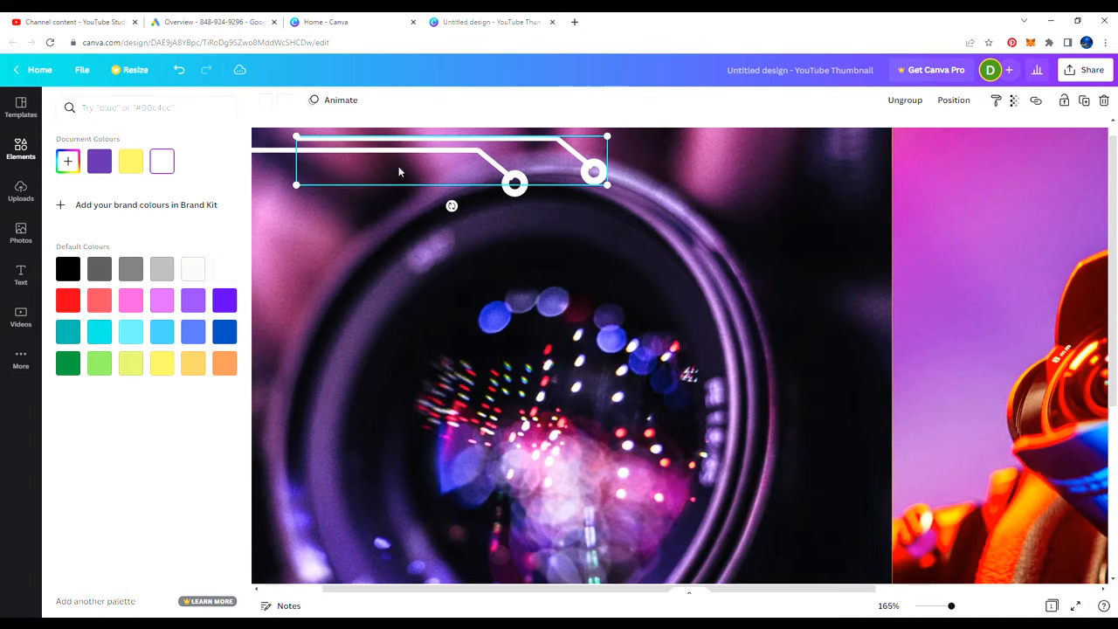
scroll(499, 163, down, 1)
Recolour the duplicated connector's ring and lines to a custom bright yellow
click(270, 105)
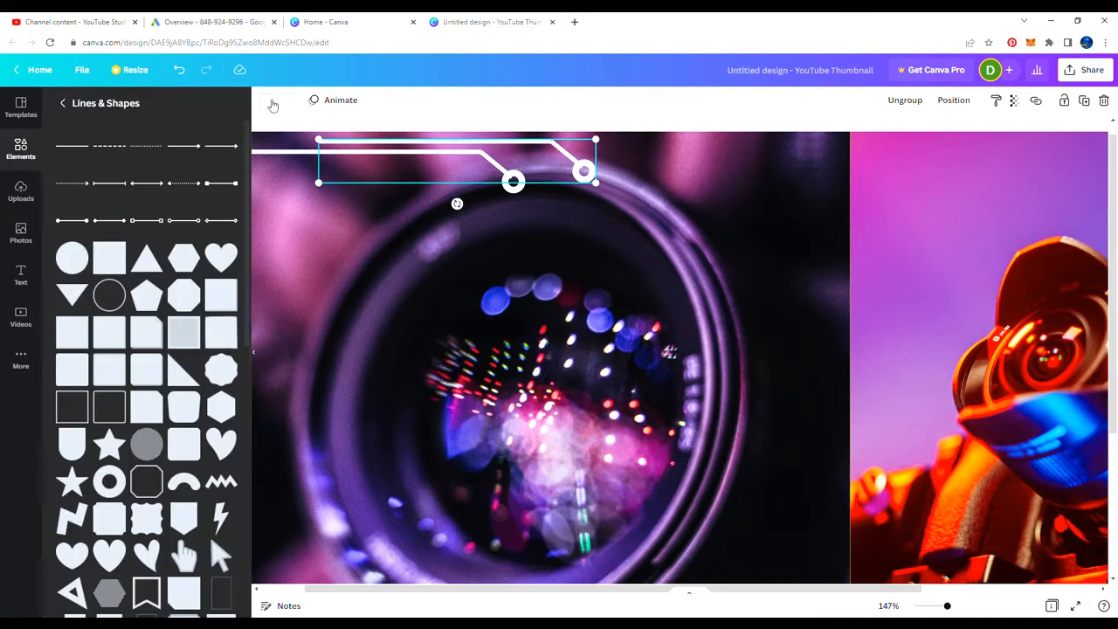
click(269, 105)
click(169, 362)
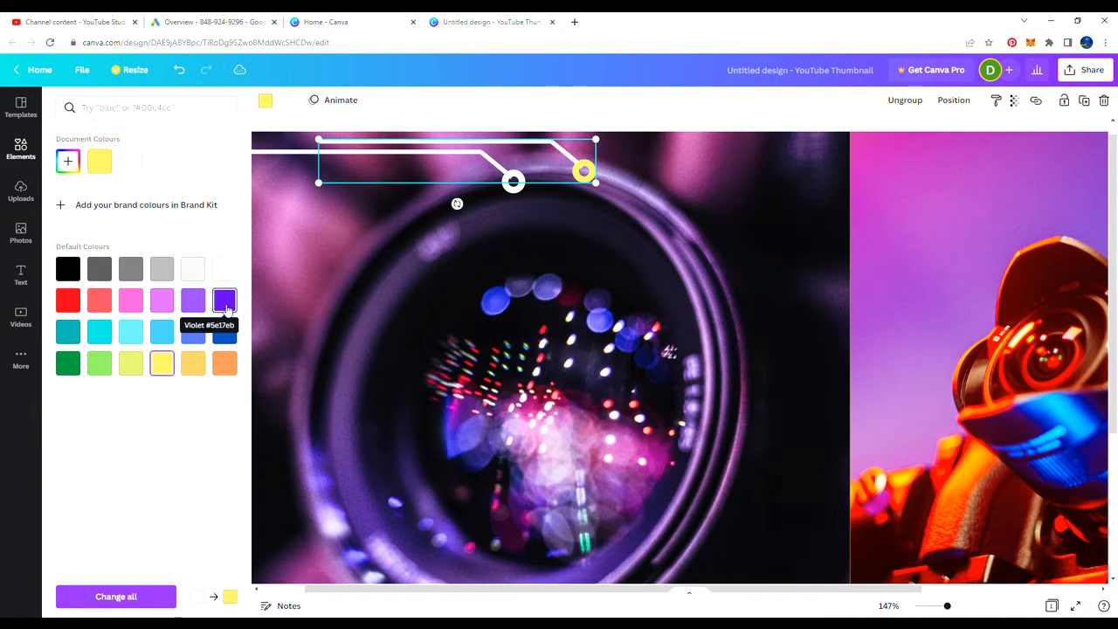
click(70, 165)
click(284, 101)
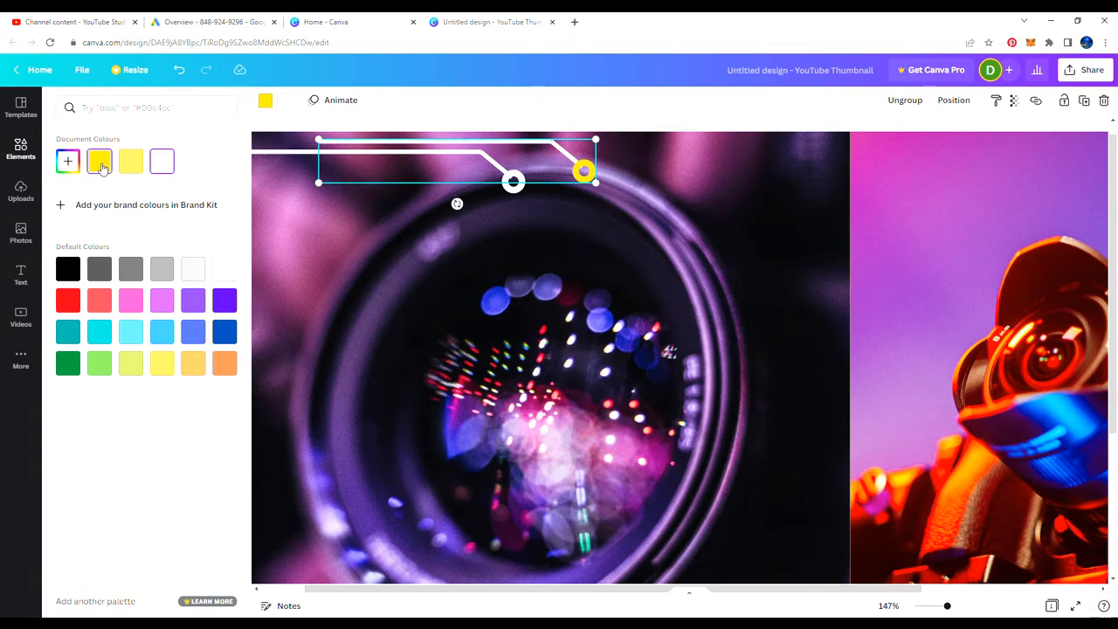
click(101, 164)
Recolour the original connector's lines and ring to the same bright yellow and move the connector slightly down
click(293, 153)
click(104, 166)
click(503, 174)
click(513, 181)
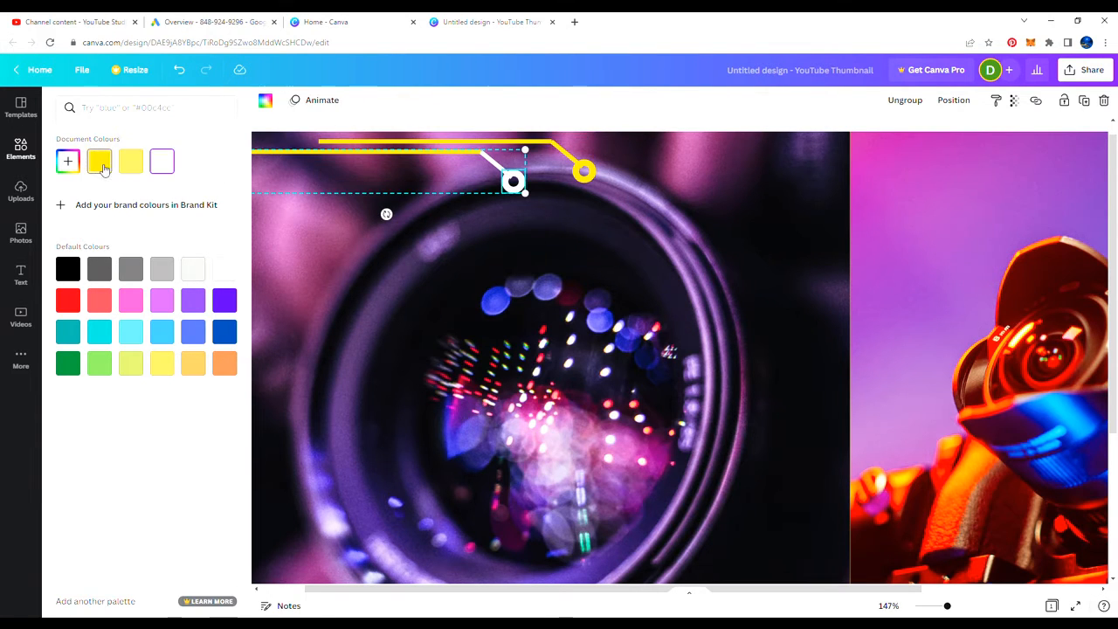
click(100, 164)
drag(513, 174, 513, 200)
click(496, 190)
click(102, 165)
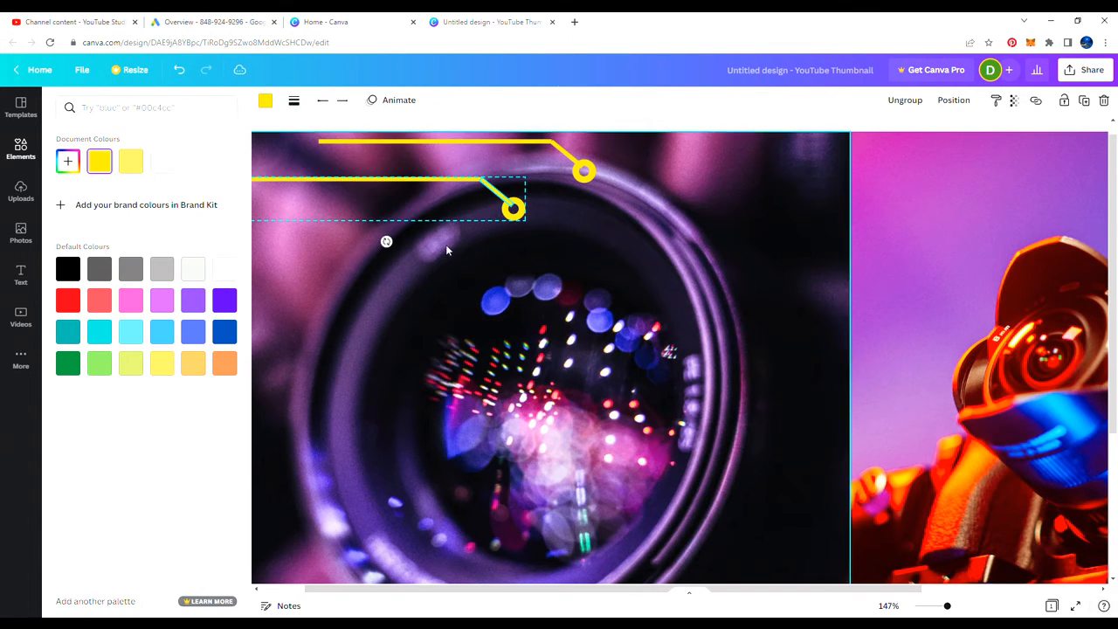
Arrange the two yellow connectors in the lens photo's upper-left corner, with the lower one offset down and to the left
click(475, 266)
scroll(524, 293, down, 1)
drag(452, 206, 432, 198)
drag(504, 173, 437, 176)
click(491, 209)
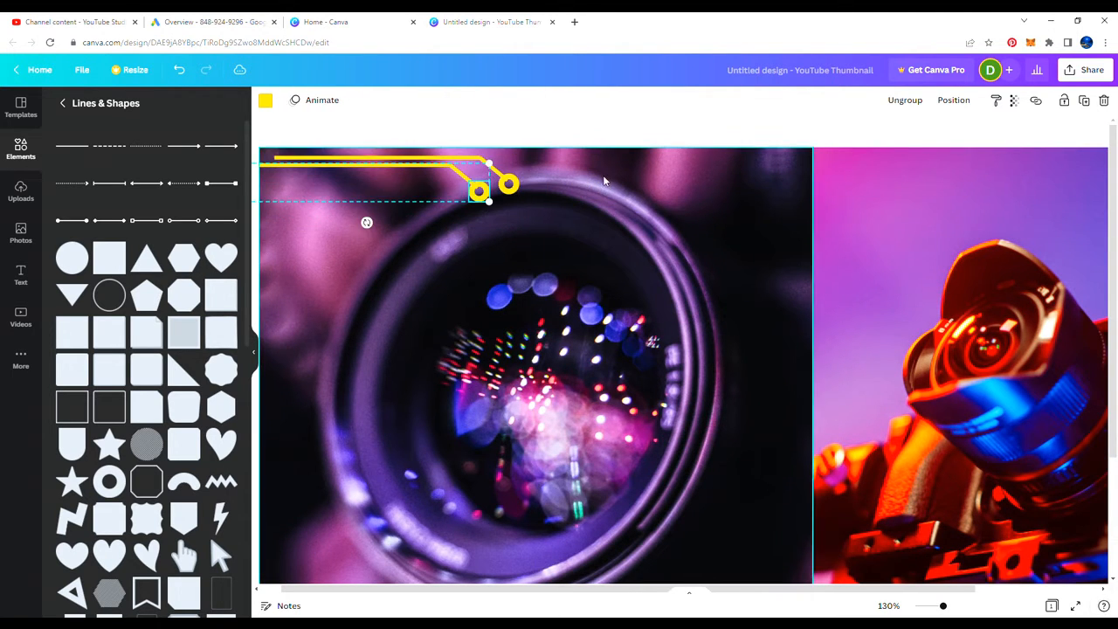
scroll(601, 180, down, 2)
click(469, 188)
click(475, 178)
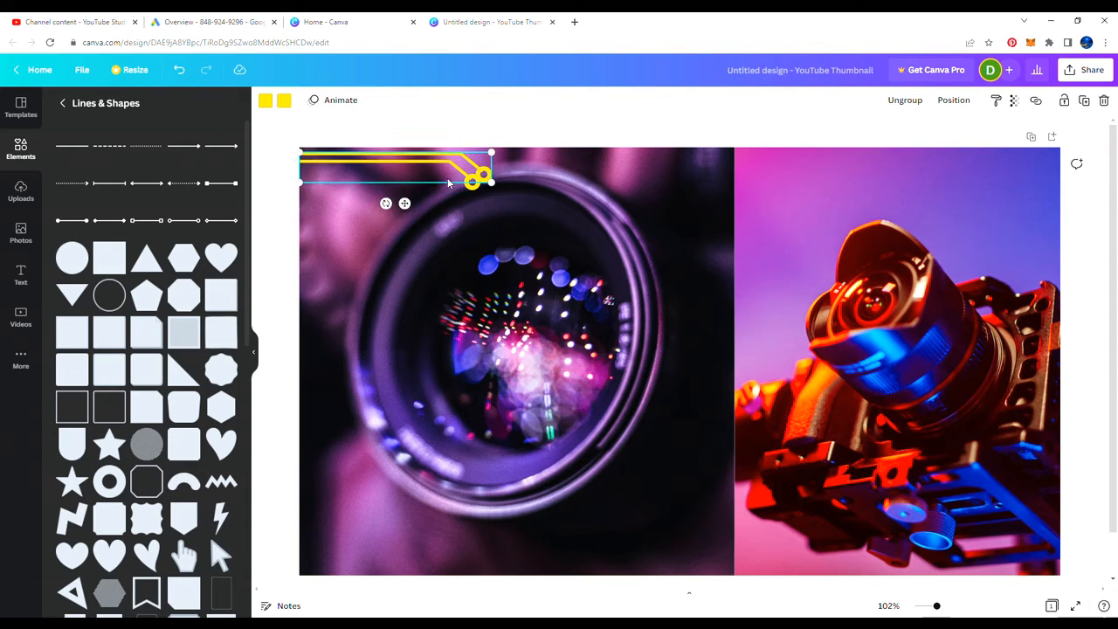
drag(468, 186, 450, 193)
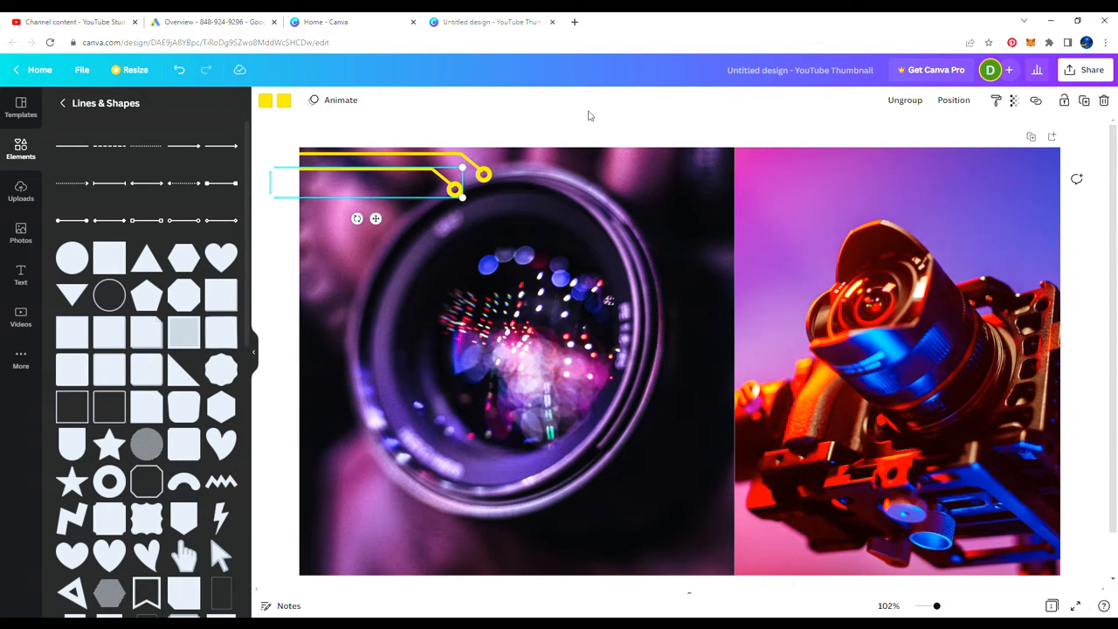
Duplicate both yellow connectors together and place the copies in the lower-left area of the lens photo
click(504, 141)
click(476, 173)
shift+click(447, 191)
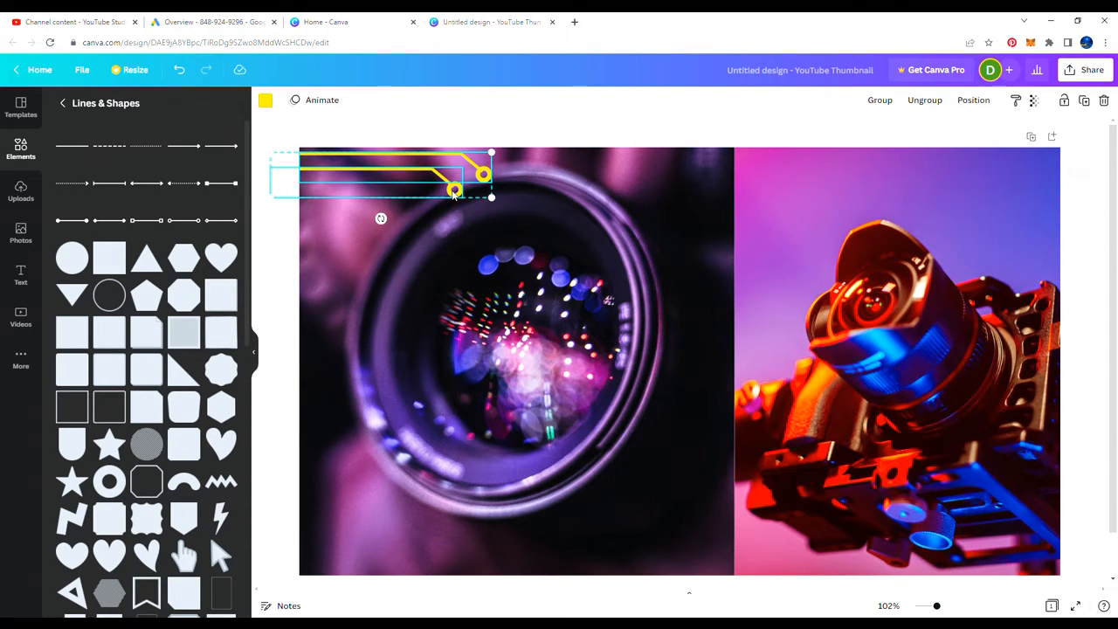
key(ctrl+d)
drag(447, 194, 402, 521)
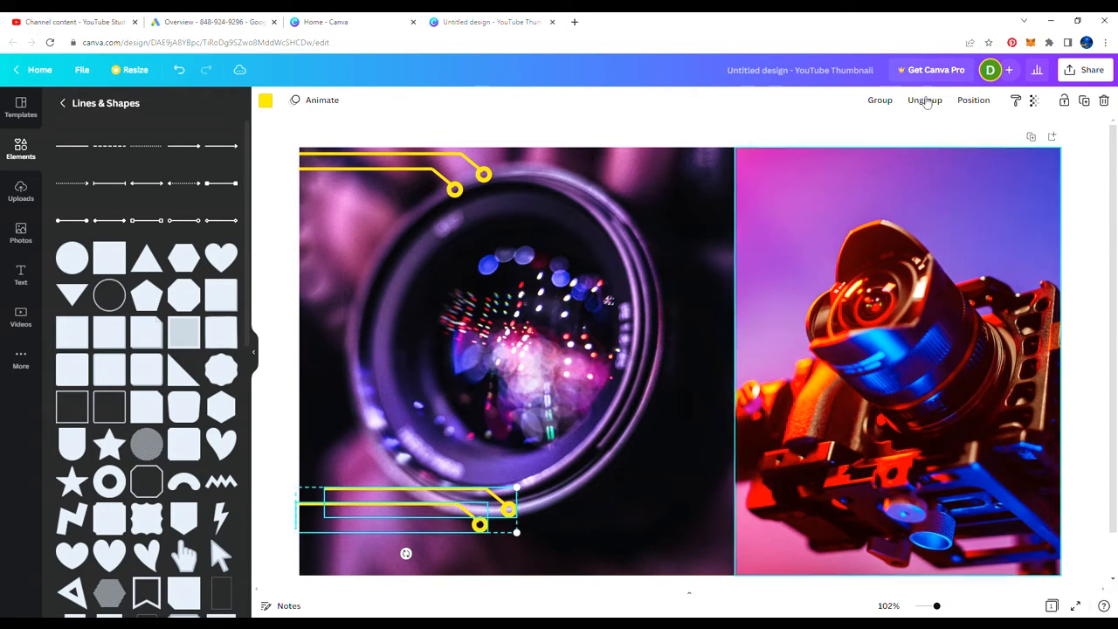
Ungroup the upper connector of the copied pair and extend its horizontal line to the left past the photo's edge
click(424, 453)
click(420, 489)
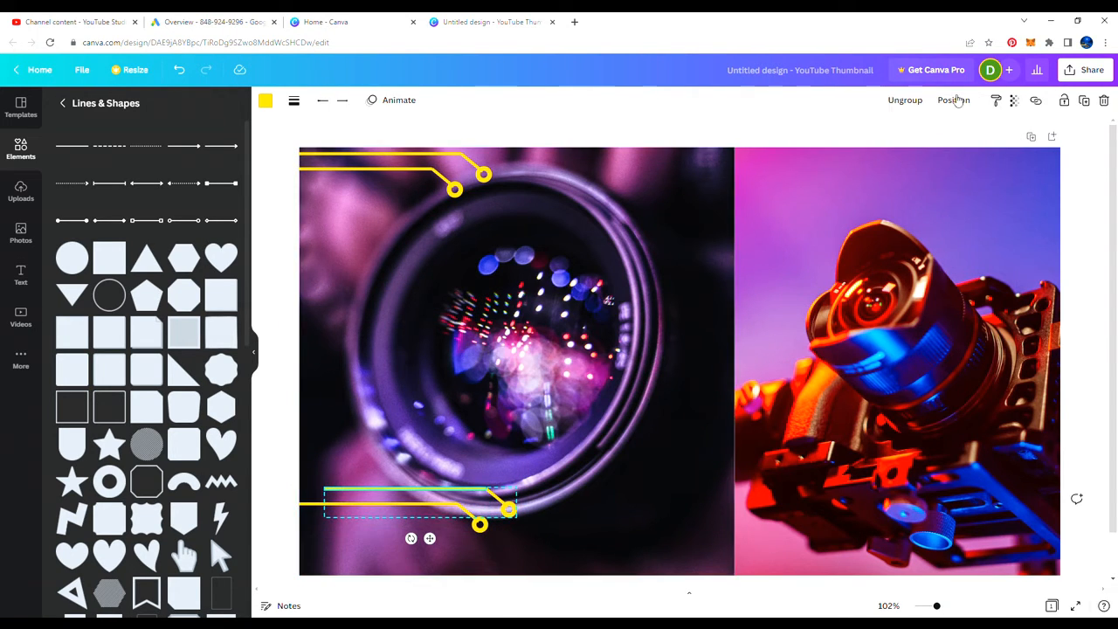
click(364, 494)
click(342, 490)
drag(324, 489, 307, 504)
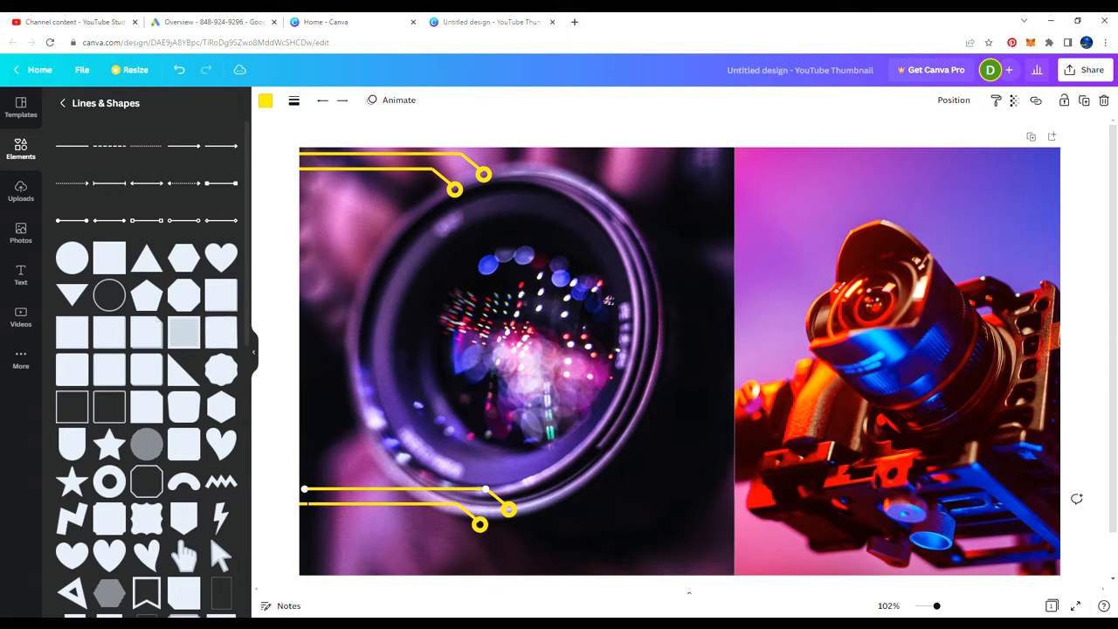
scroll(496, 494, up, 3)
scroll(497, 495, down, 2)
Regroup the extended connector's two lines and group them with its ring
click(297, 490)
shift+click(488, 498)
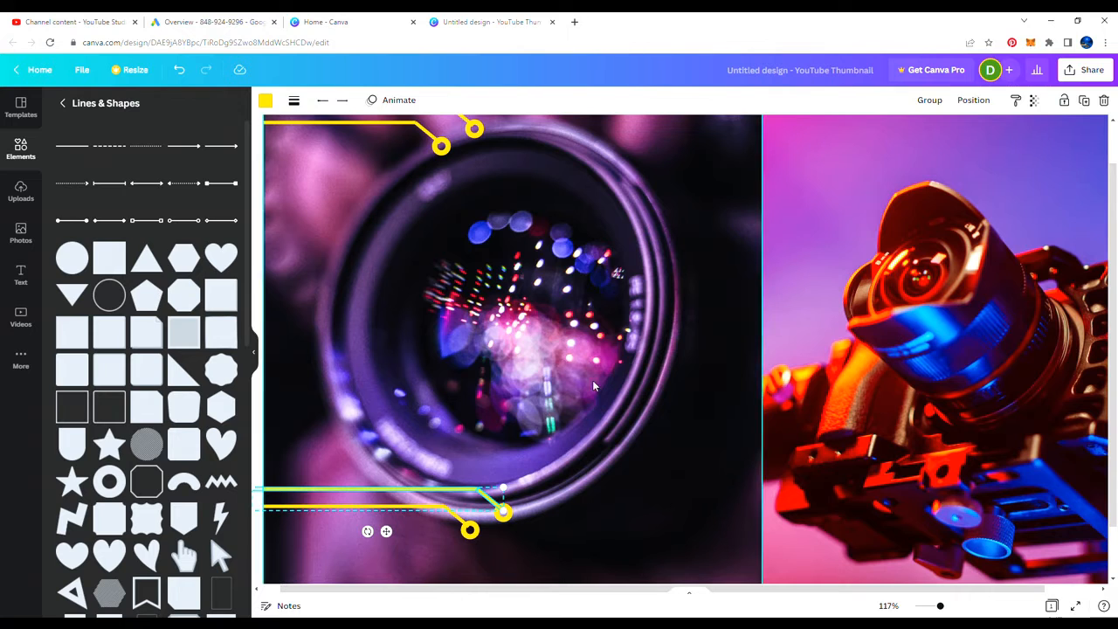
key(ctrl+g)
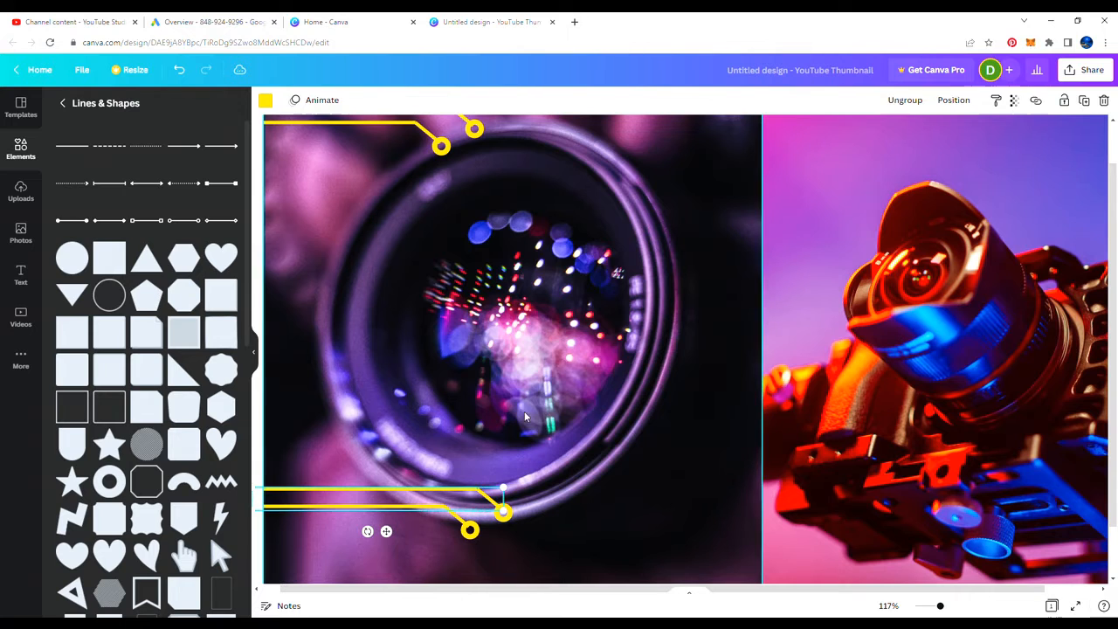
click(504, 514)
shift+click(485, 495)
click(932, 101)
scroll(681, 332, down, 2)
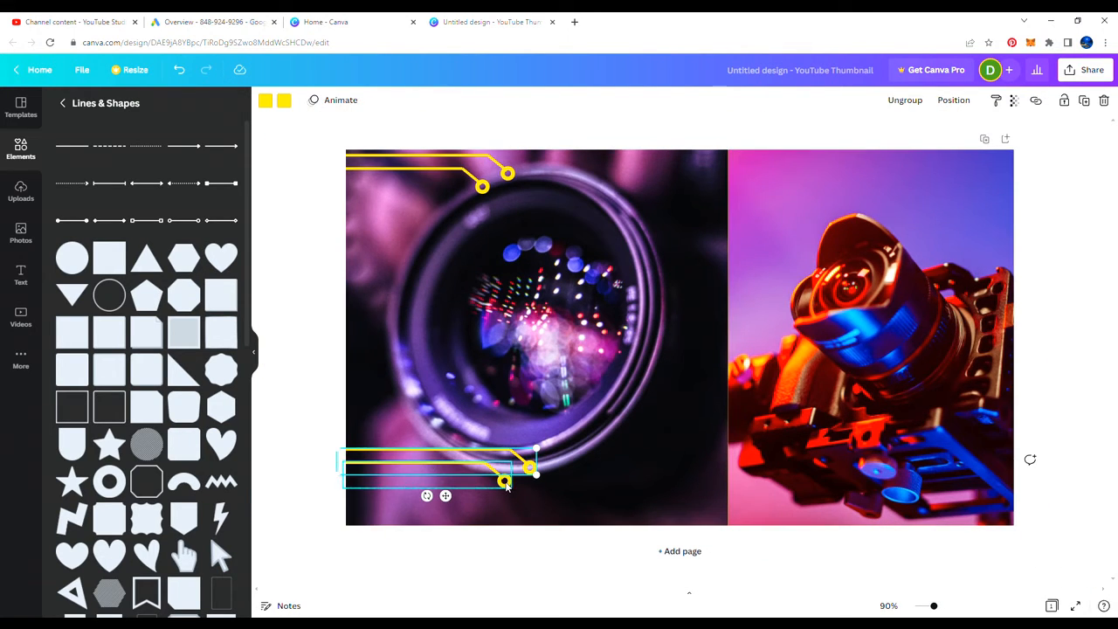
Rotate the copied connector pair 180° and place it in the lens photo's lower-right corner, running off towards the camera photo
drag(506, 486, 507, 515)
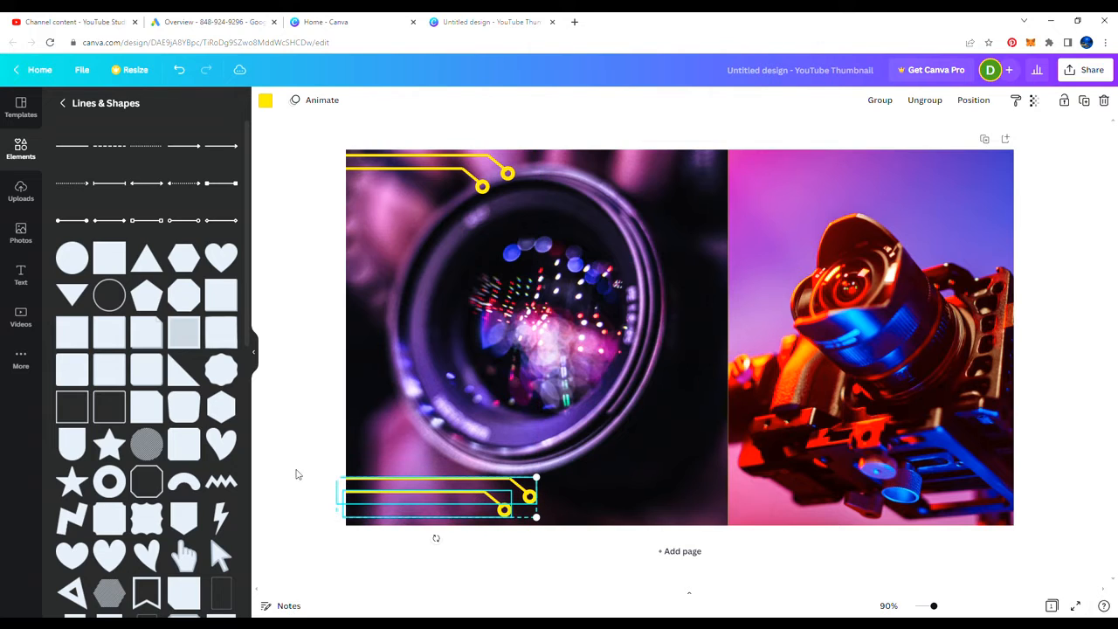
drag(436, 538, 441, 447)
drag(465, 497, 660, 499)
Bring the right-hand camera photo to the front so it covers the overhanging connector ends
click(854, 297)
click(953, 100)
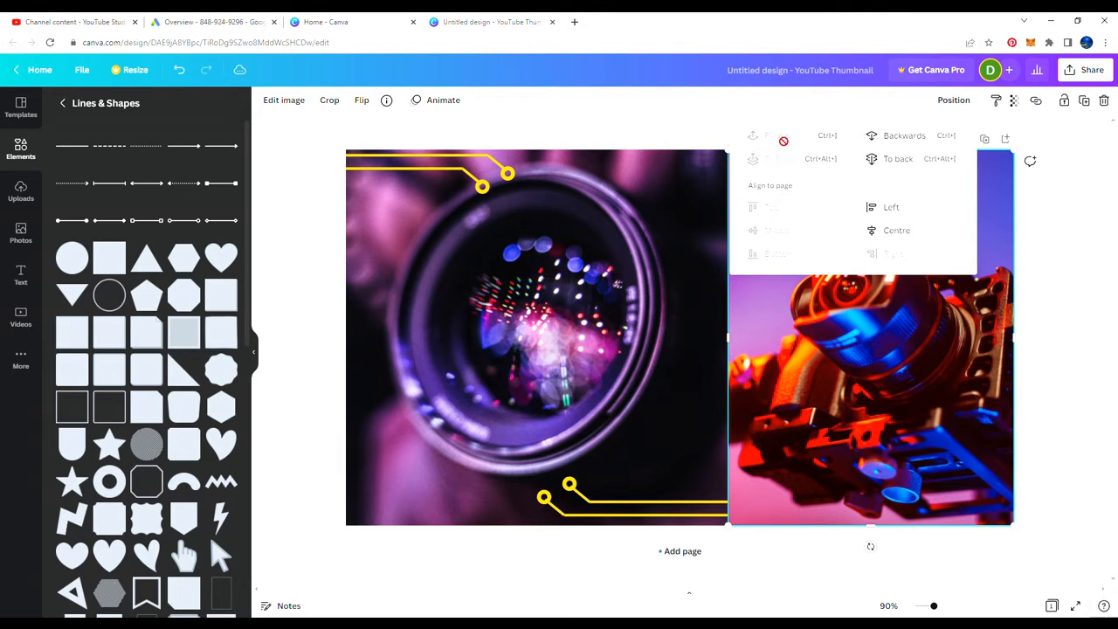
click(696, 119)
Add the two-tone folded trapezoid banner shape and place it over the lower part of the lens photo
scroll(129, 325, down, 5)
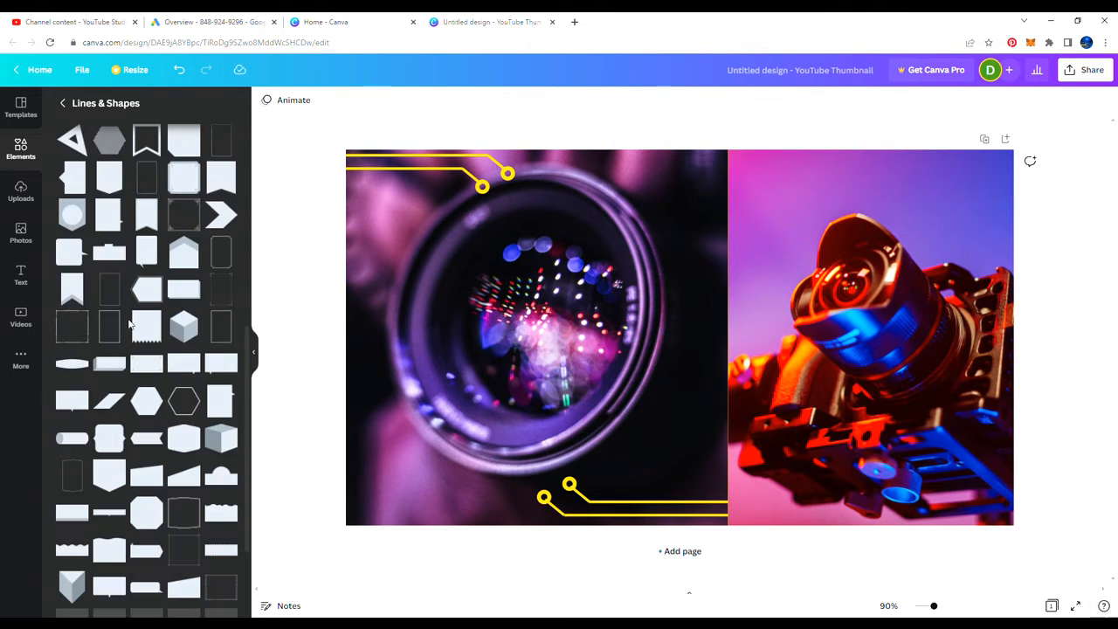
scroll(112, 362, down, 2)
click(110, 592)
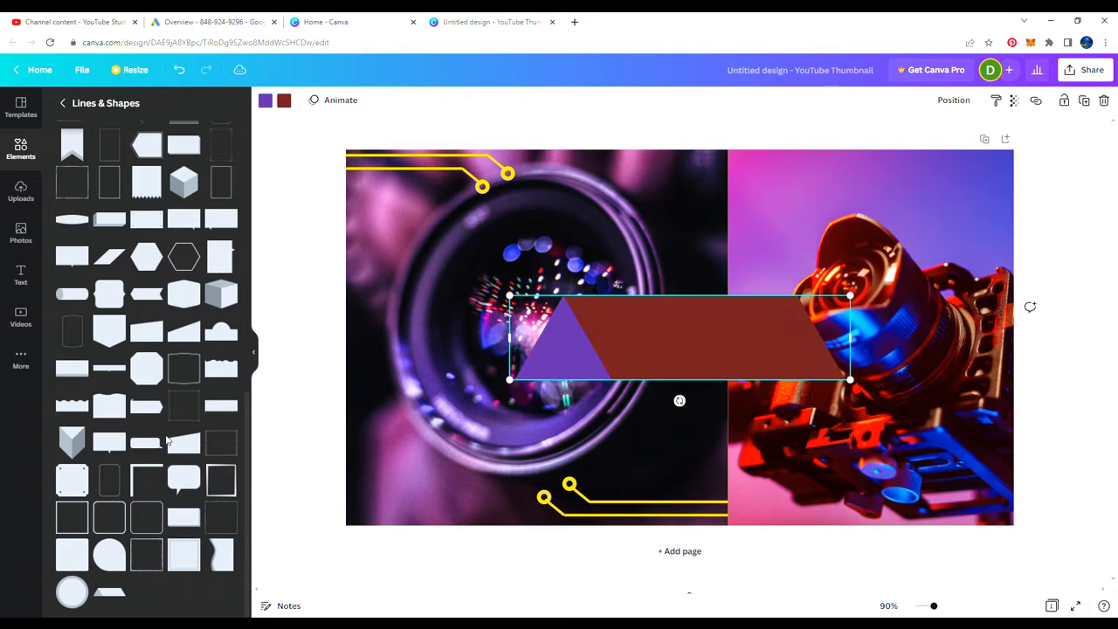
drag(677, 336, 535, 423)
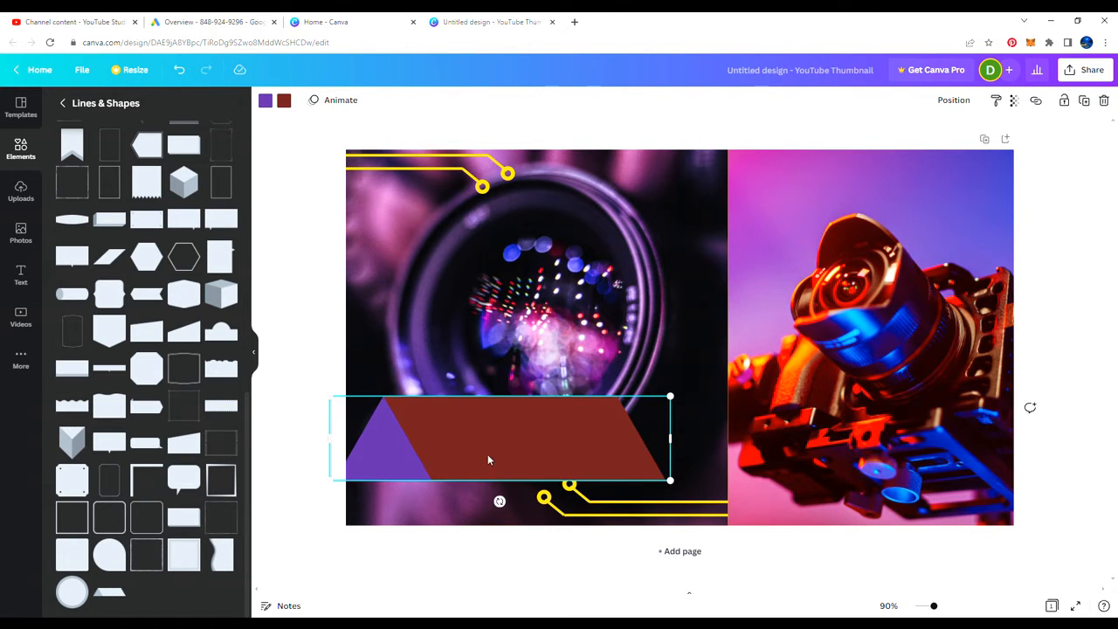
Rotate the banner 180°, shrink it to about half size and place it at the lens photo's left edge below the connectors
drag(500, 500, 505, 328)
drag(503, 393, 518, 234)
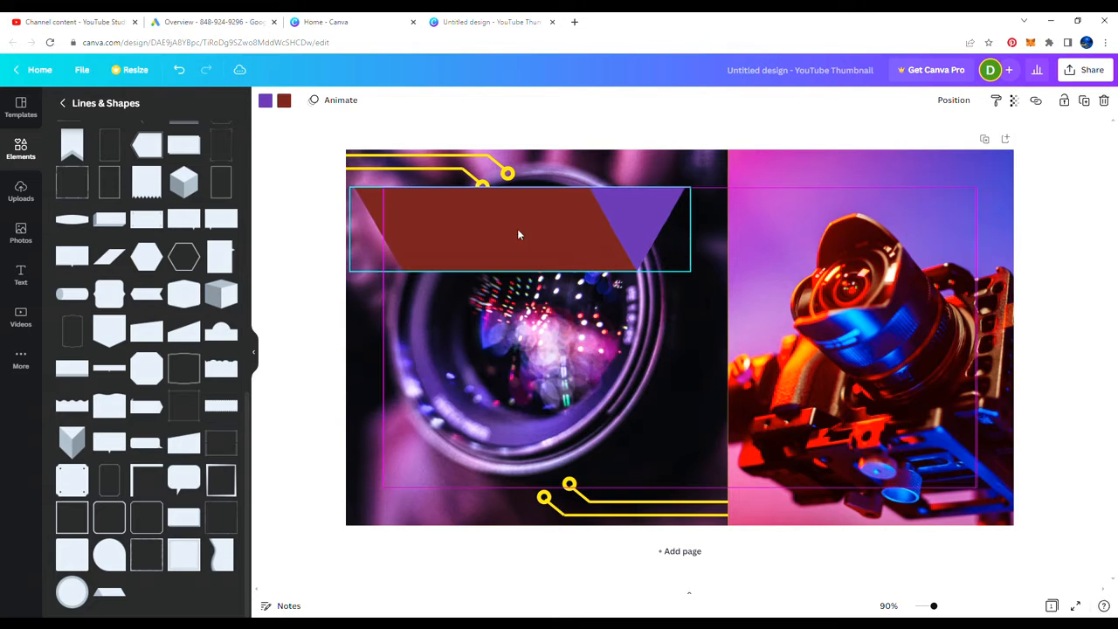
drag(690, 187, 499, 237)
drag(429, 250, 405, 233)
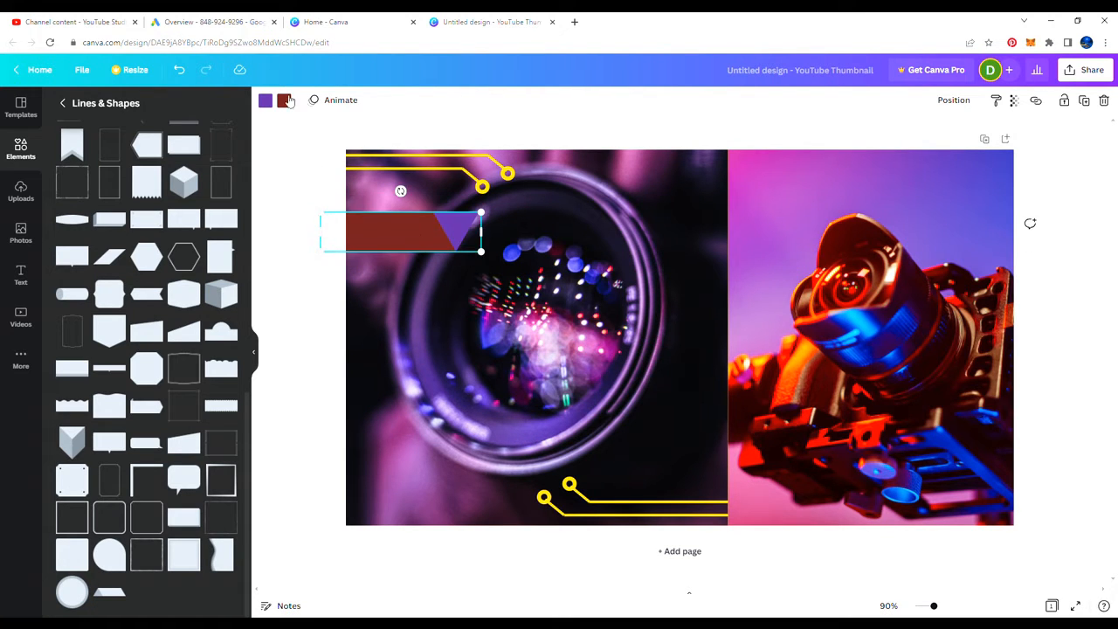
Recolour the banner's body bright yellow and its end triangle pink, and enlarge the banner slightly
click(285, 101)
click(161, 161)
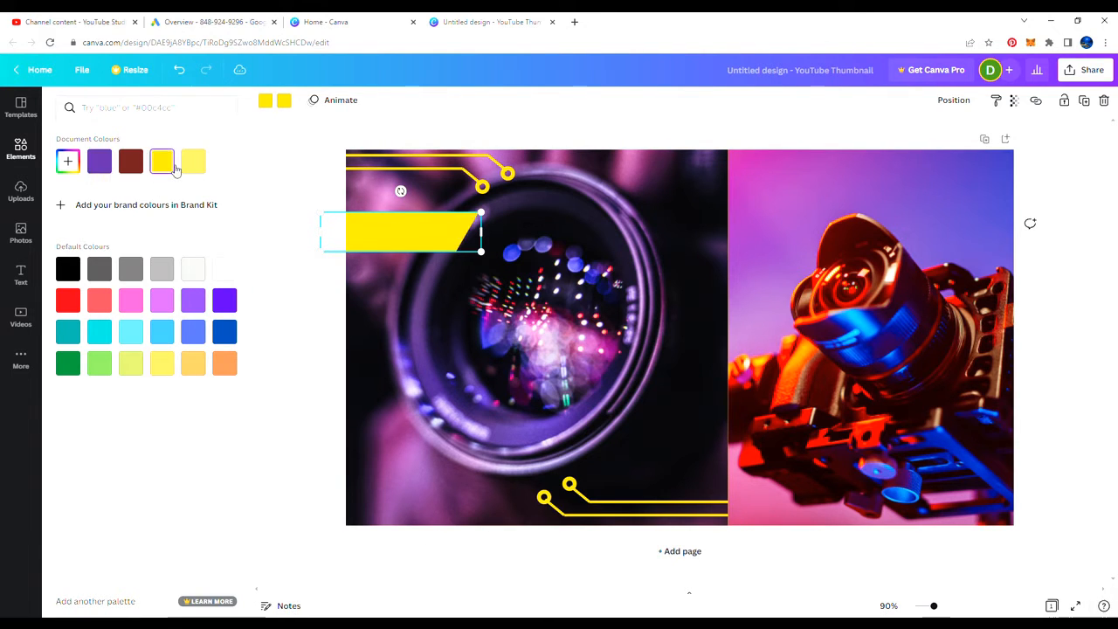
click(68, 162)
drag(210, 206, 233, 226)
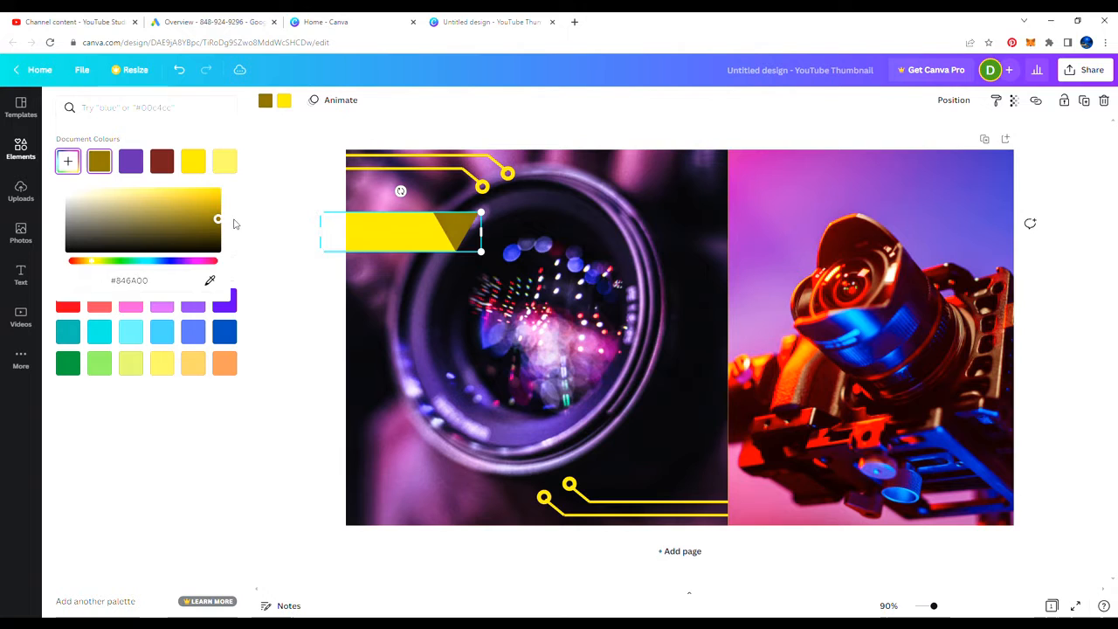
click(161, 303)
click(308, 170)
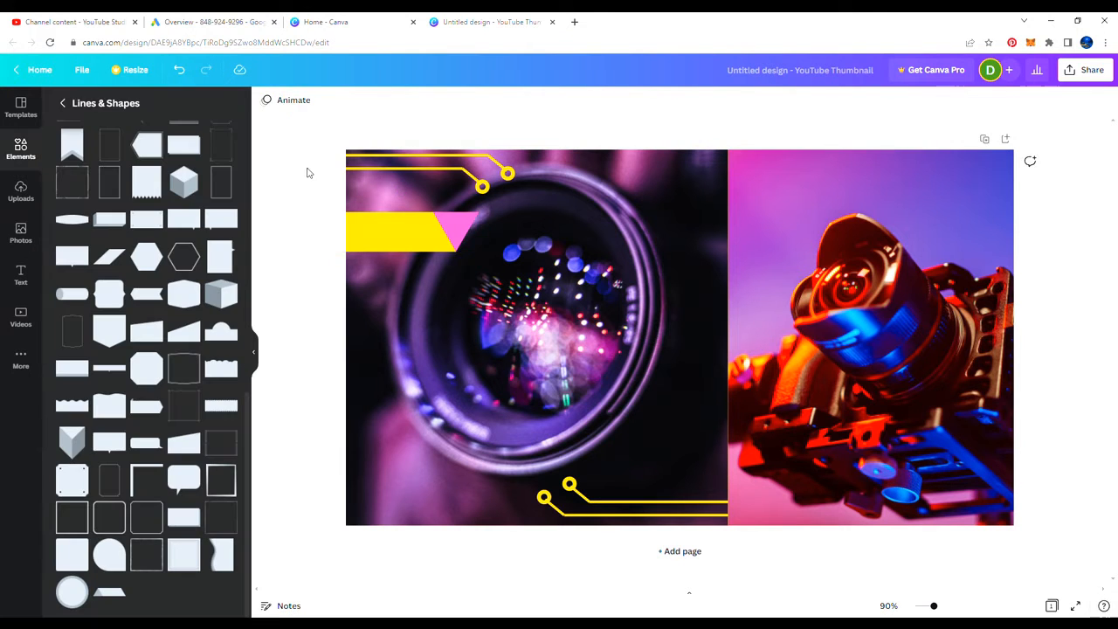
mouse_move(443, 236)
mouse_down()
mouse_move(482, 222)
mouse_move(444, 232)
mouse_move(497, 254)
mouse_move(442, 238)
mouse_up()
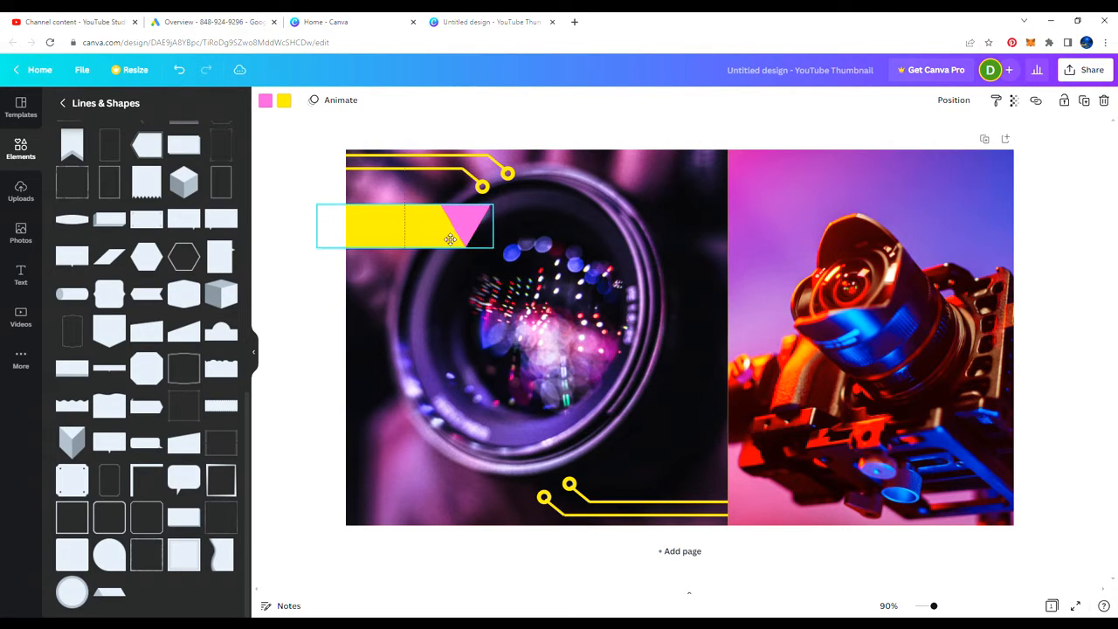
click(292, 197)
text(tEp)
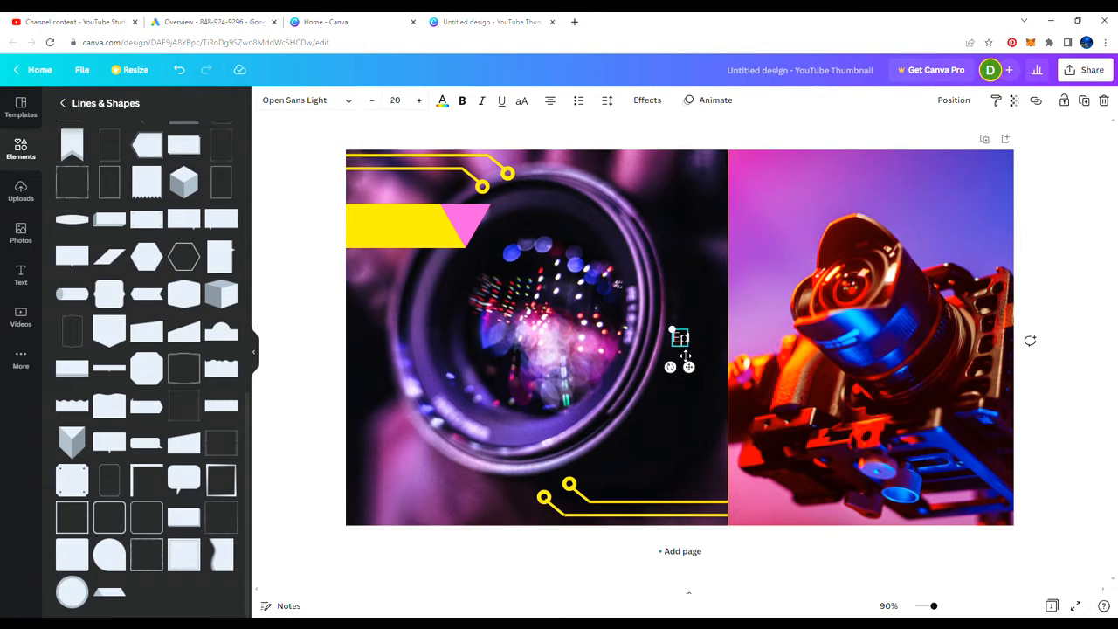
click(317, 231)
Add the FREE DELIVERY font combination, shrink it to font size 57.1 and place it on the lower-left of the lens photo
click(23, 276)
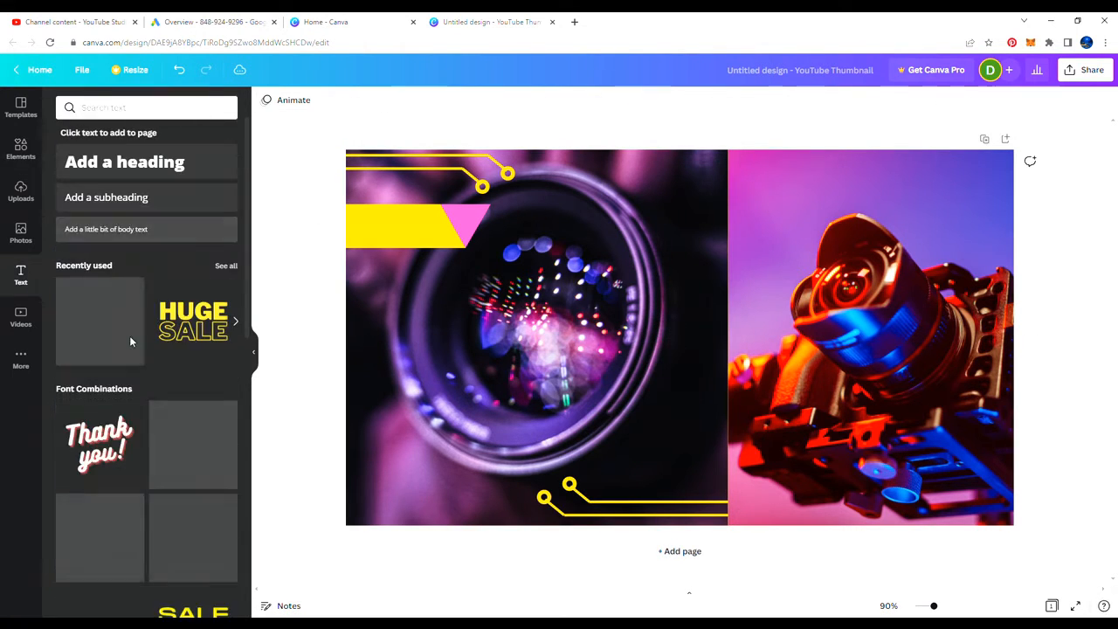
scroll(122, 384, down, 10)
scroll(122, 435, up, 1)
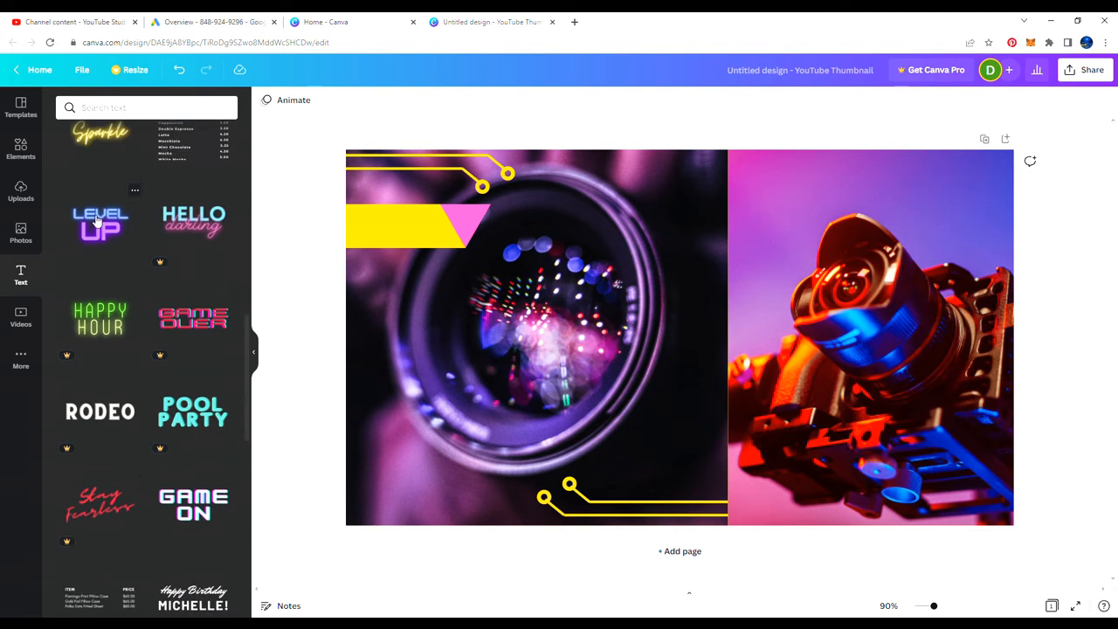
scroll(178, 504, down, 15)
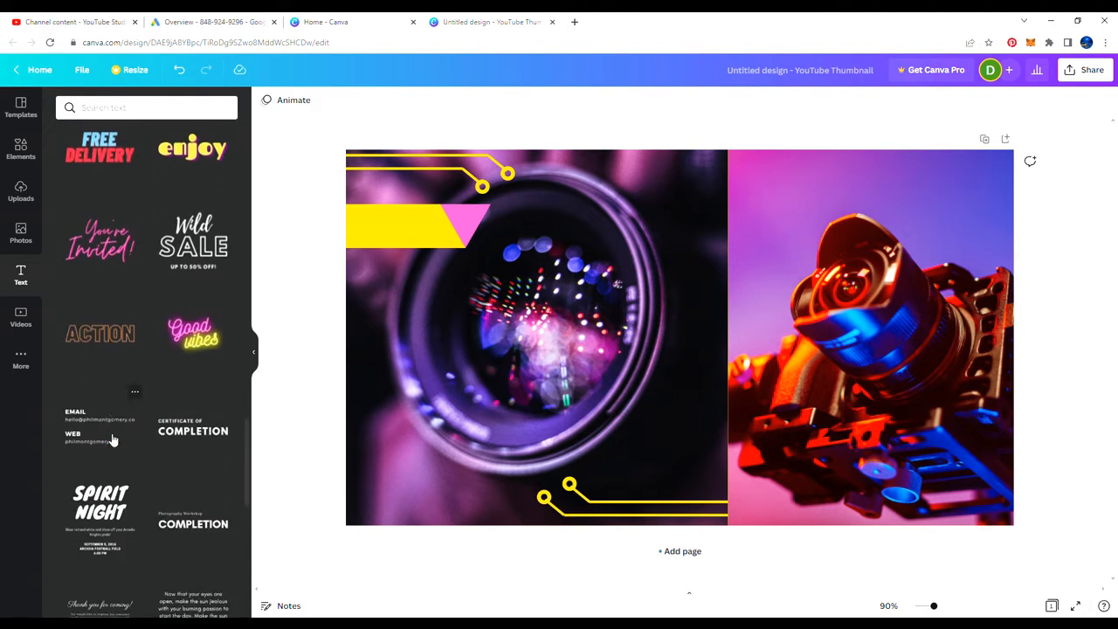
scroll(113, 439, down, 10)
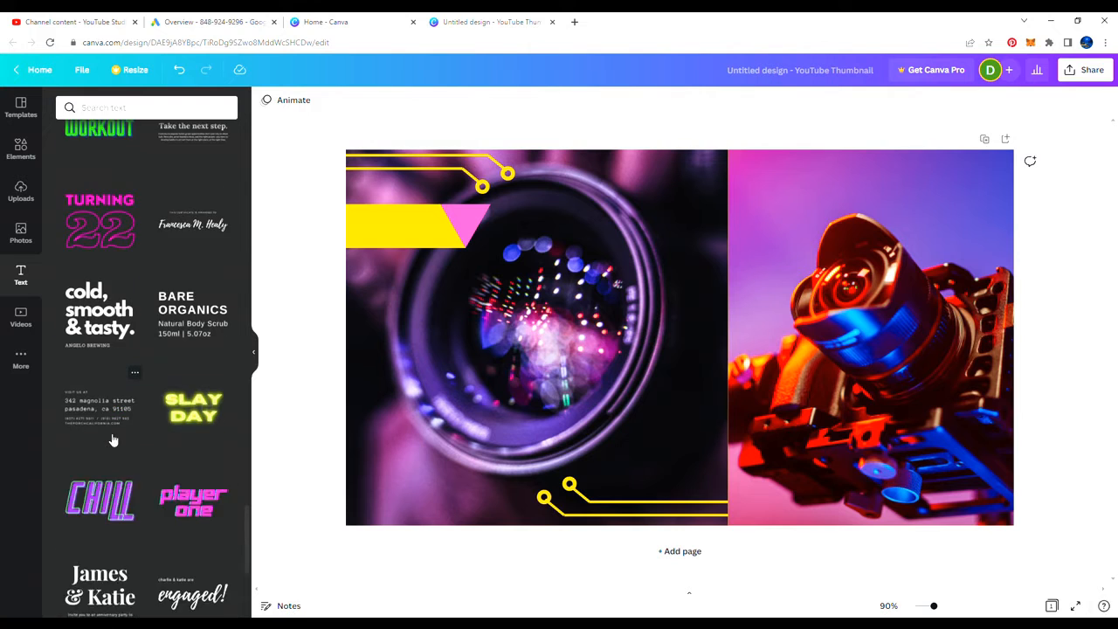
scroll(113, 439, down, 14)
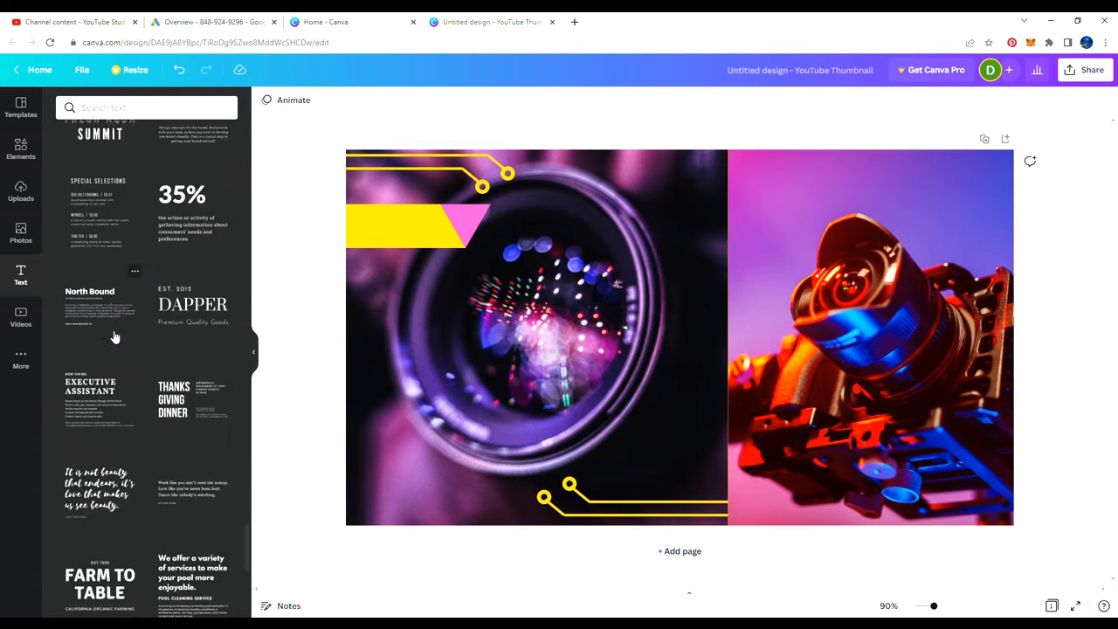
scroll(110, 335, up, 8)
scroll(110, 330, up, 6)
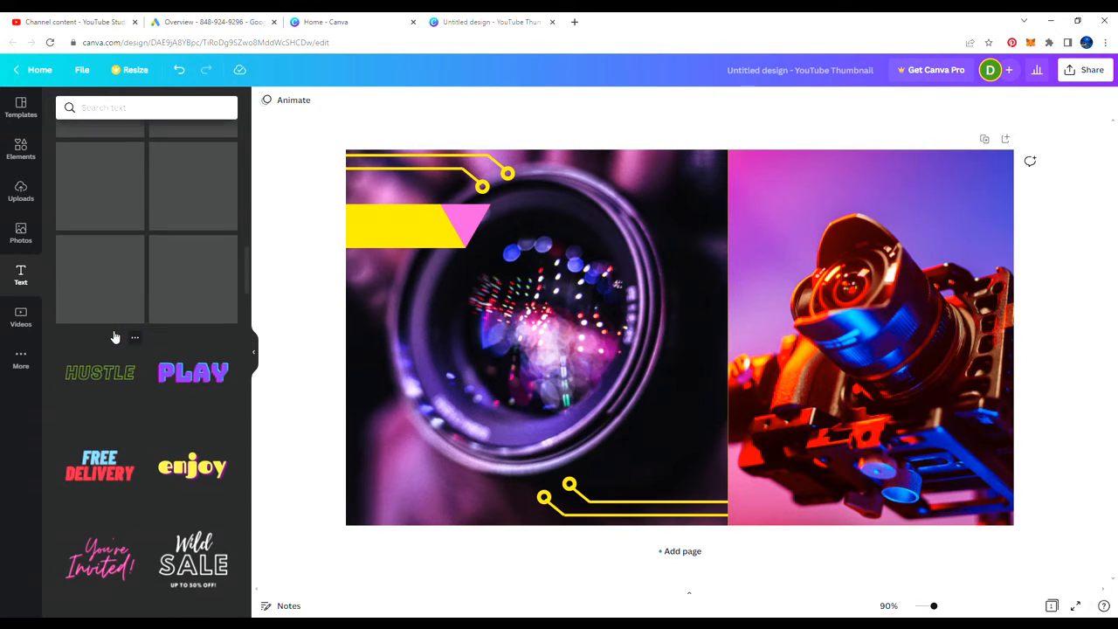
click(112, 474)
drag(654, 393, 552, 394)
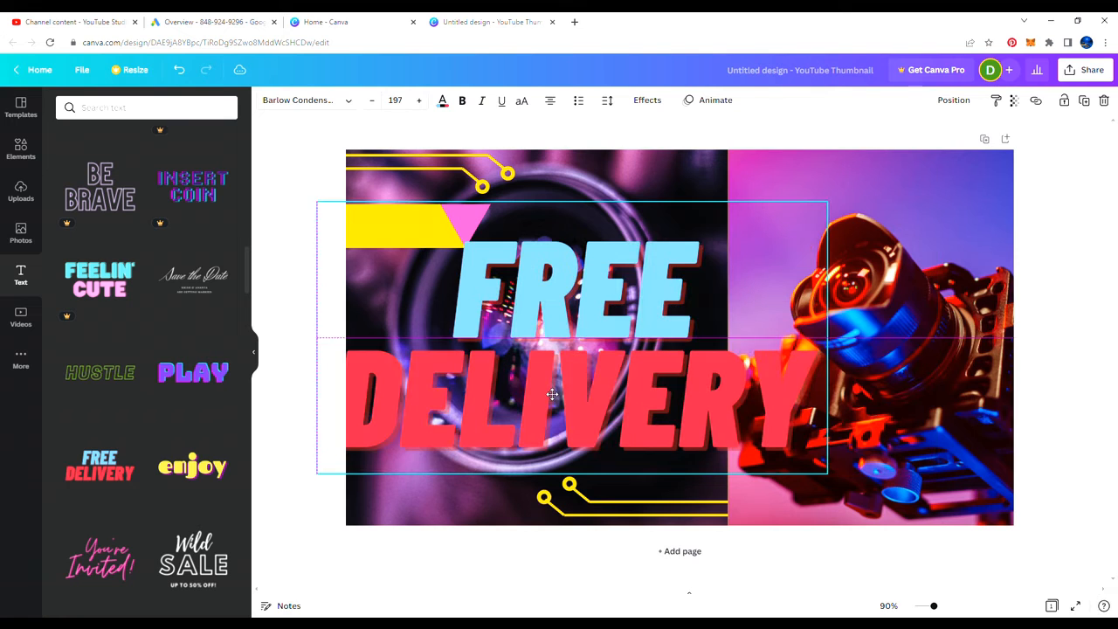
drag(827, 202, 499, 376)
drag(400, 412, 434, 378)
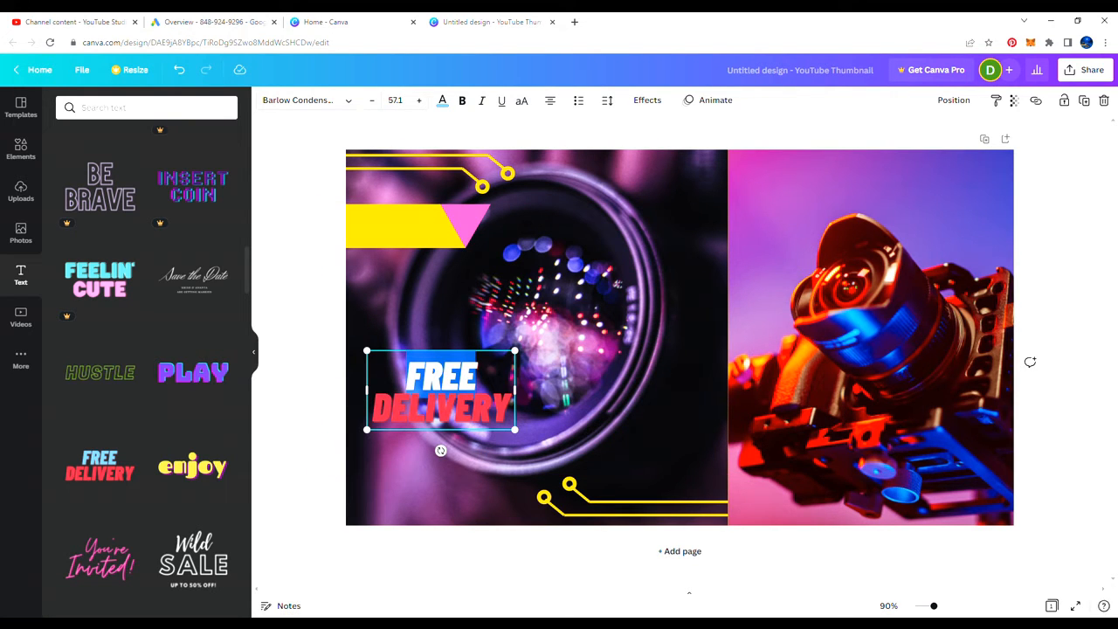
Replace the FREE DELIVERY wording with FIRST LOOK AT THE, AI DRIVEN, SMART and CAMERS on four lines
text(FIRST LOOK AT THE)
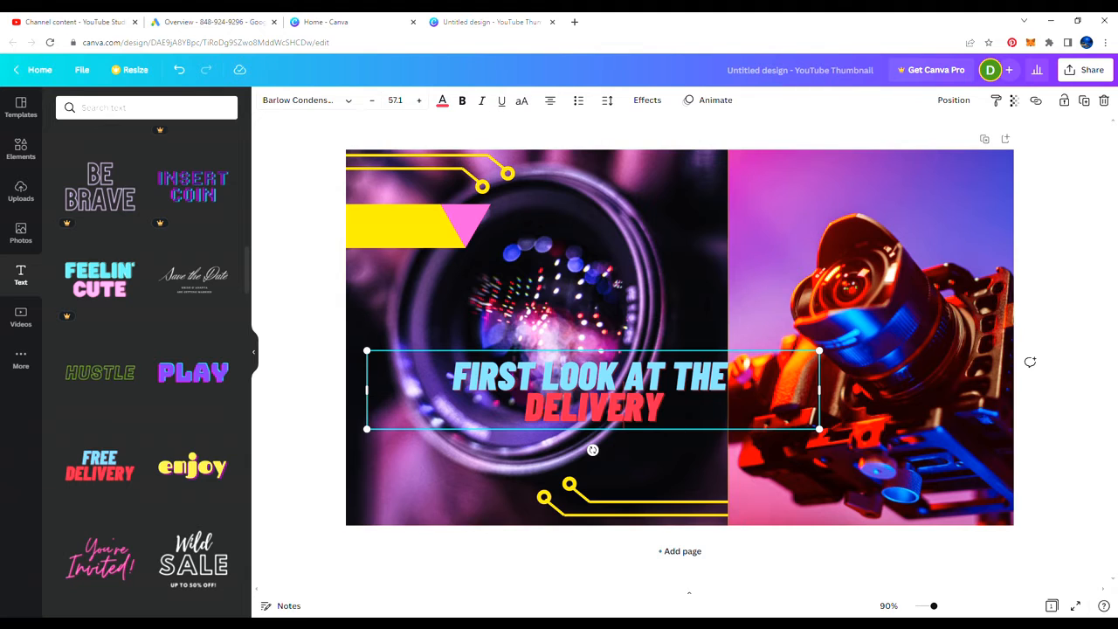
drag(665, 409, 519, 413)
text(AI)
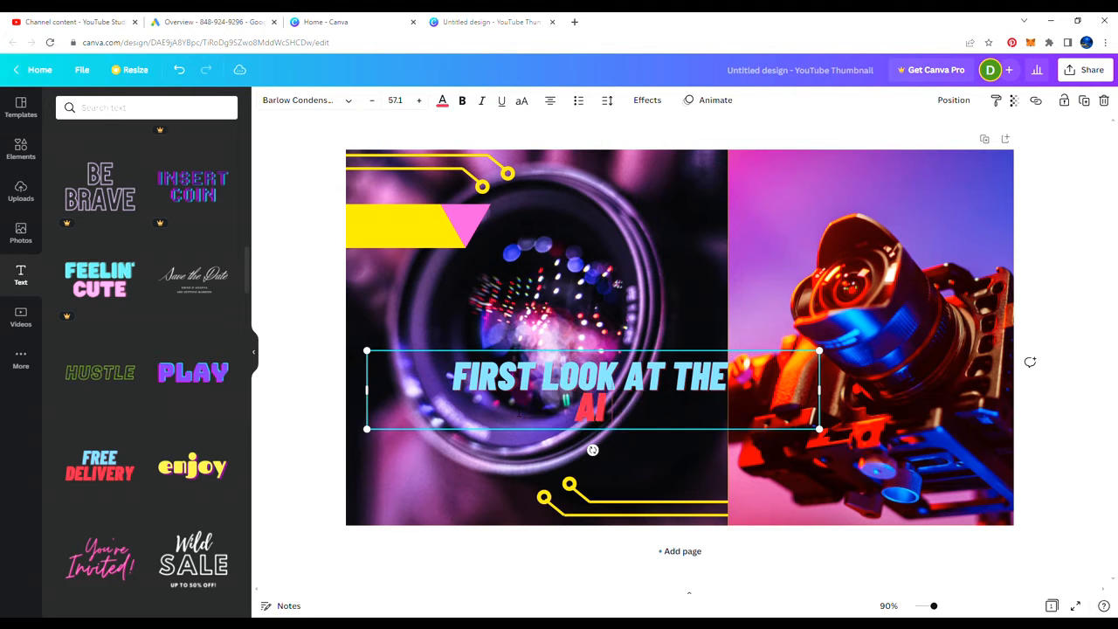
text( DRIVEN)
key(Return)
text(SMART)
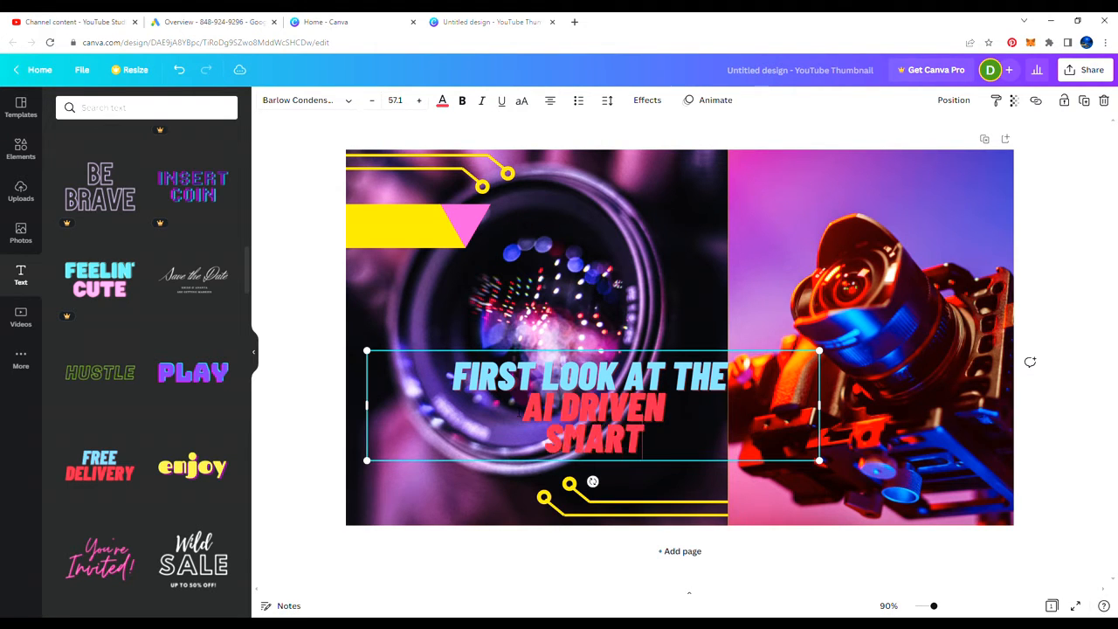
key(Return)
text(CAMERS)
click(322, 427)
Narrow the title's text box, scale the text to size 39.1 and place it on the lens photo's lower left
drag(449, 431, 399, 412)
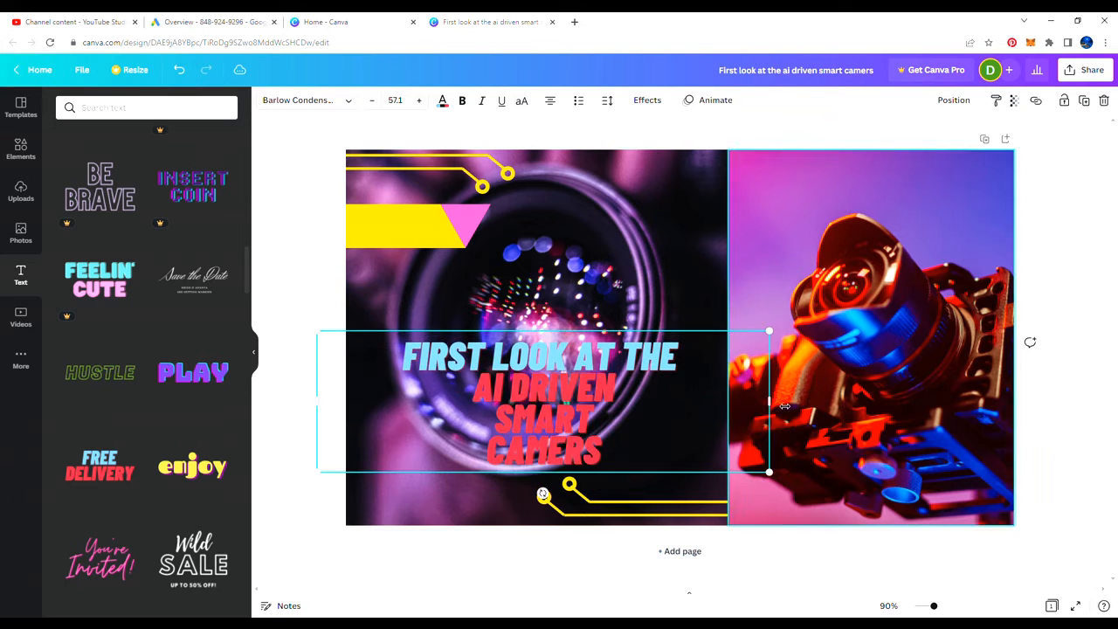
drag(769, 403, 603, 408)
drag(536, 405, 570, 424)
drag(636, 348, 546, 393)
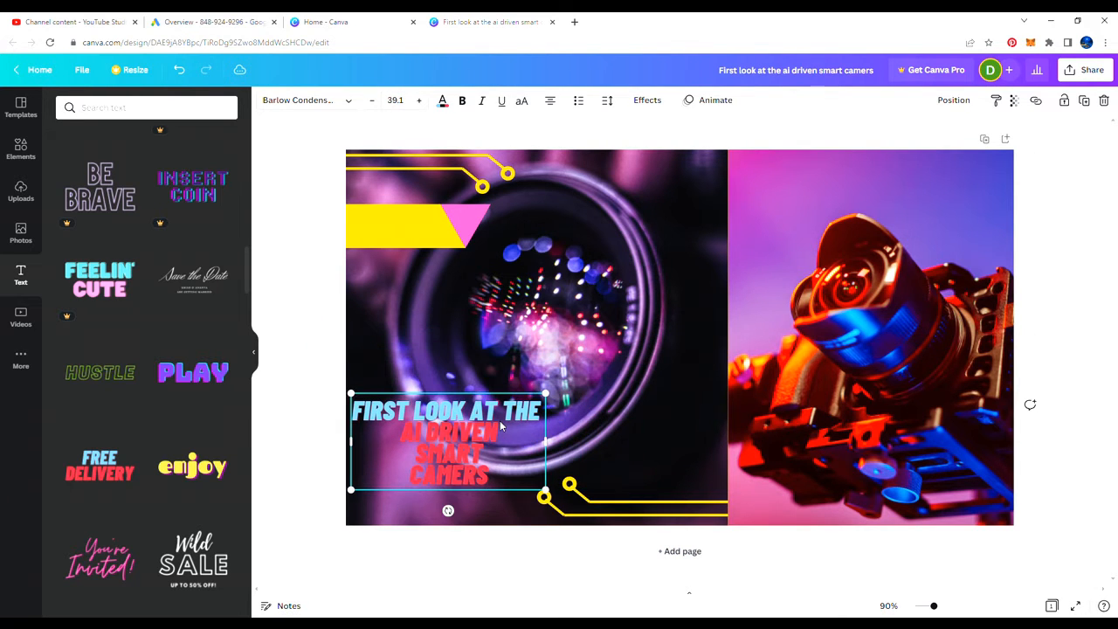
Enlarge the lens photo outwards from its upper-left corner, beyond the page edge
click(595, 336)
mouse_move(543, 152)
mouse_down()
mouse_move(544, 140)
mouse_move(543, 153)
mouse_up()
scroll(528, 472, down, 1)
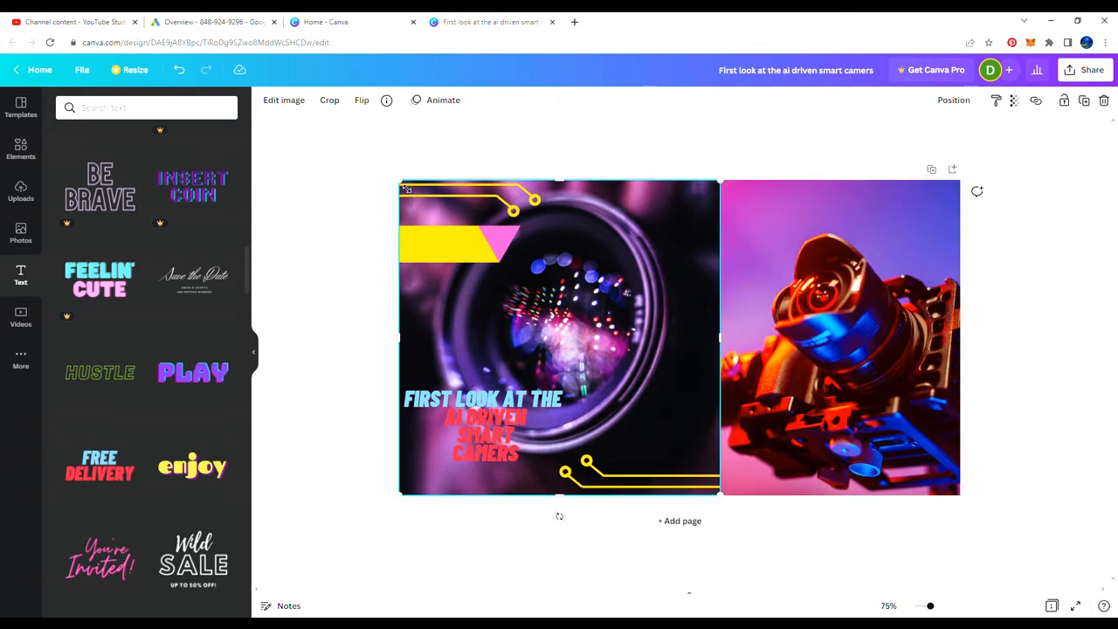
drag(401, 183, 351, 133)
Move the title into the lens photo's lower-left corner and recolour all of its text yellow
drag(477, 429, 473, 460)
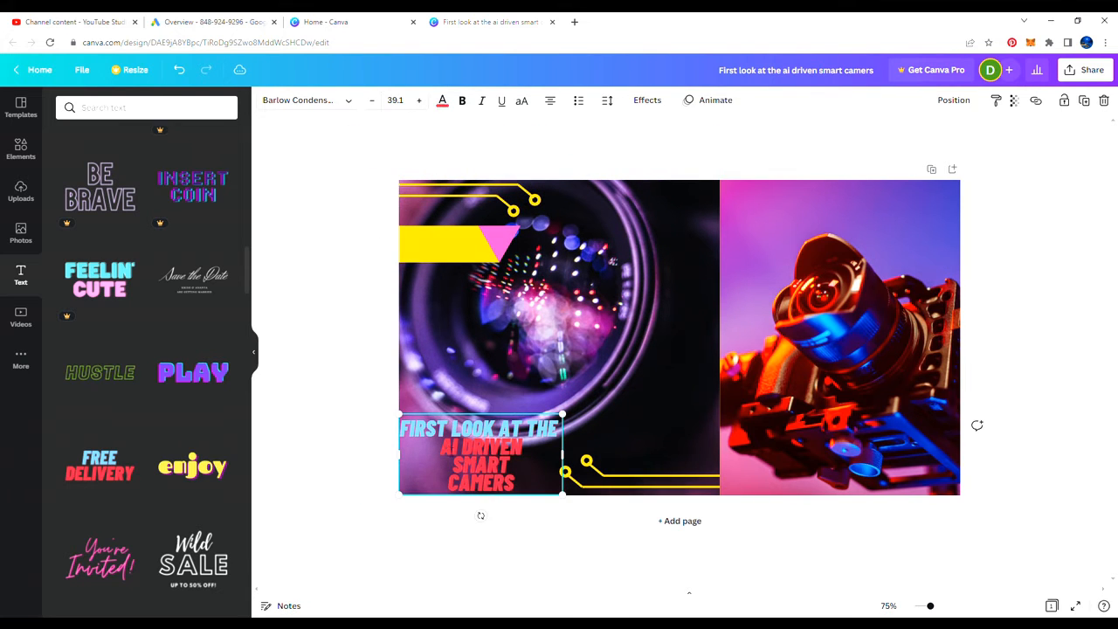
click(443, 101)
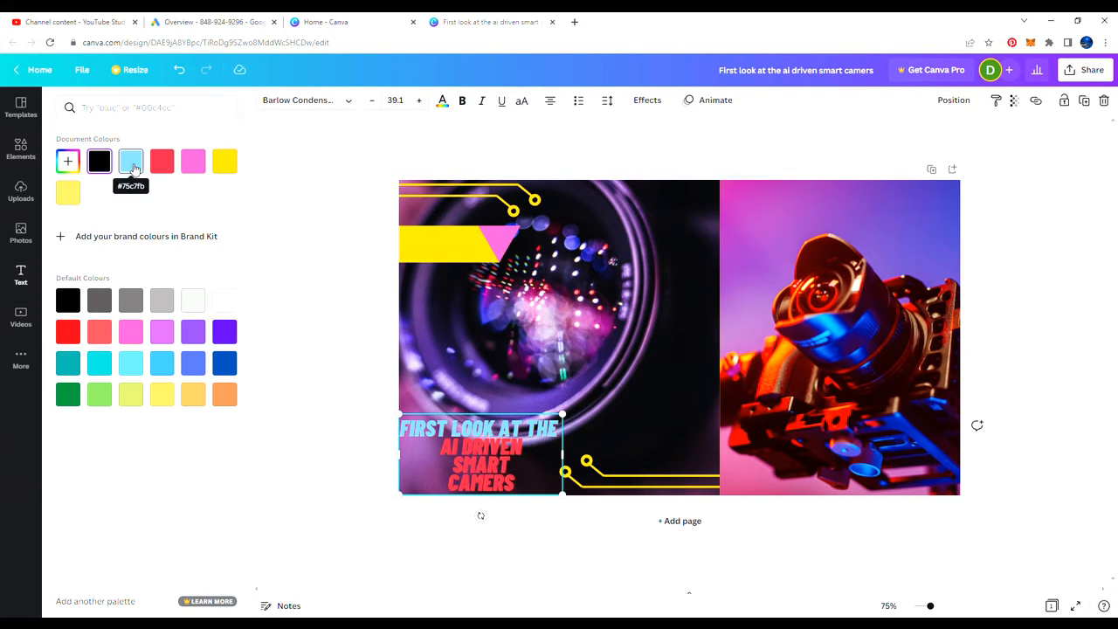
click(224, 161)
click(67, 161)
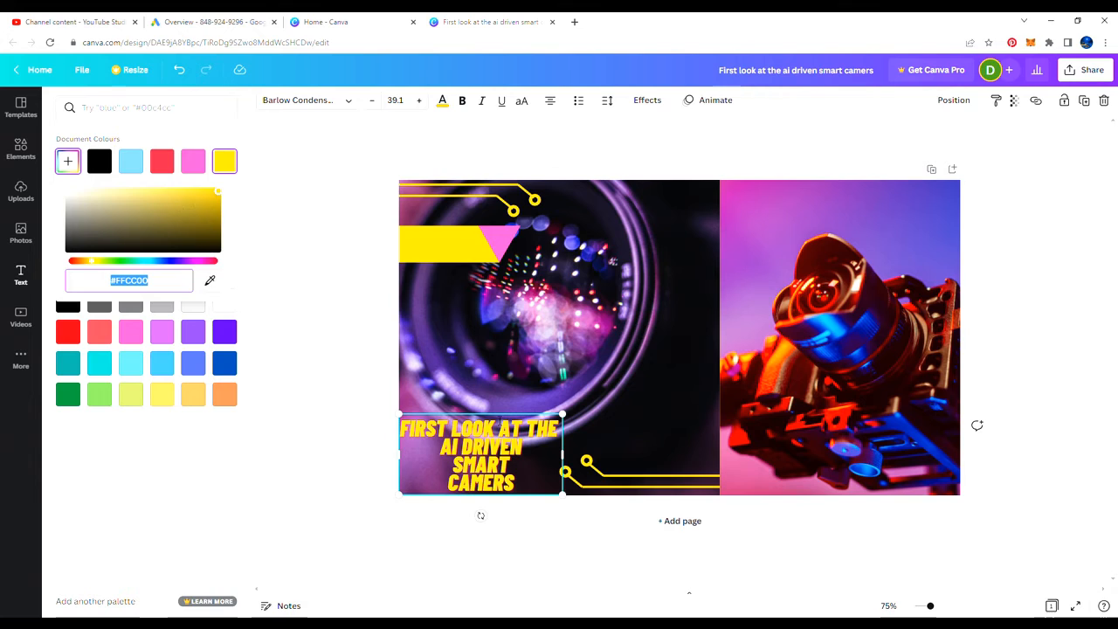
click(481, 428)
click(193, 163)
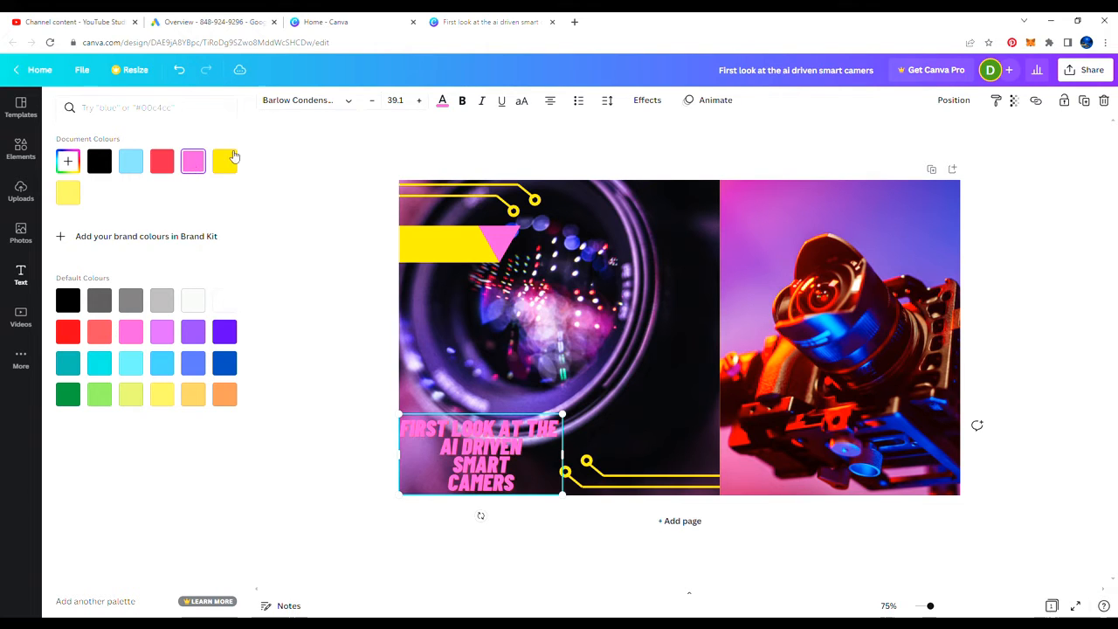
click(224, 161)
Scale the title to size 35.4, join SMART and CAMERS on one line and place the text in the lens photo's lower-left corner
drag(400, 416, 414, 422)
drag(563, 458, 586, 461)
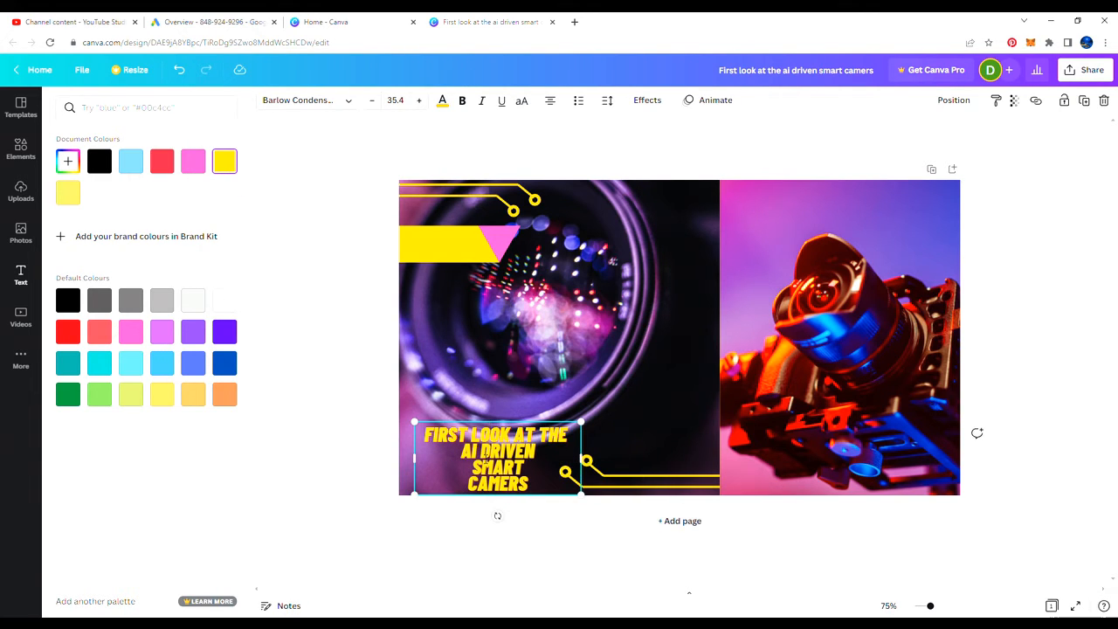
key(BackSpace)
click(328, 470)
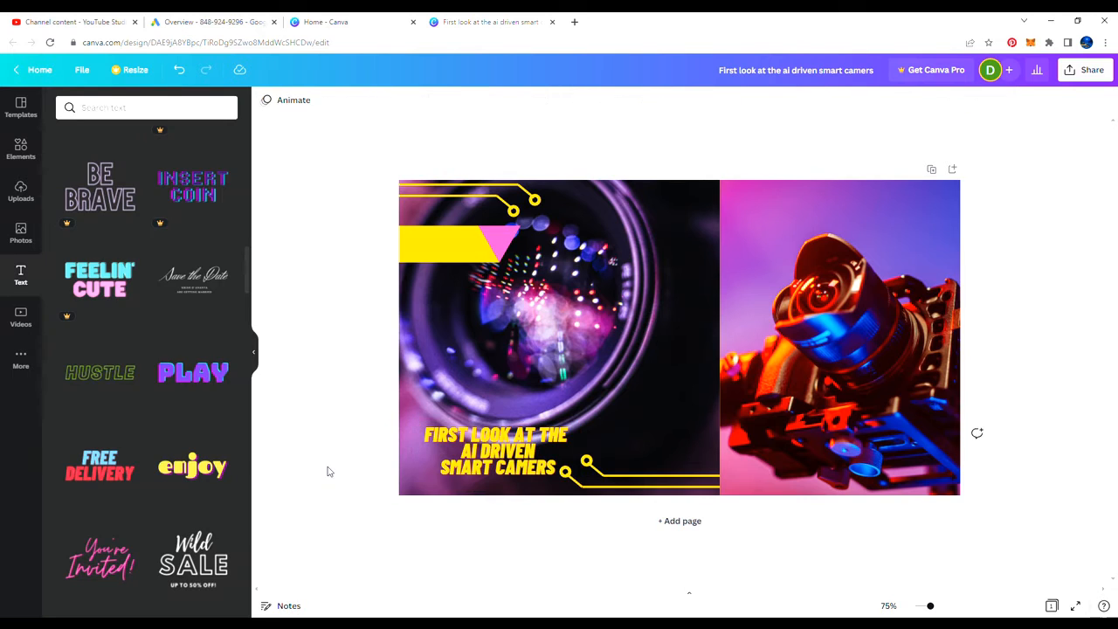
drag(449, 462, 434, 476)
click(275, 439)
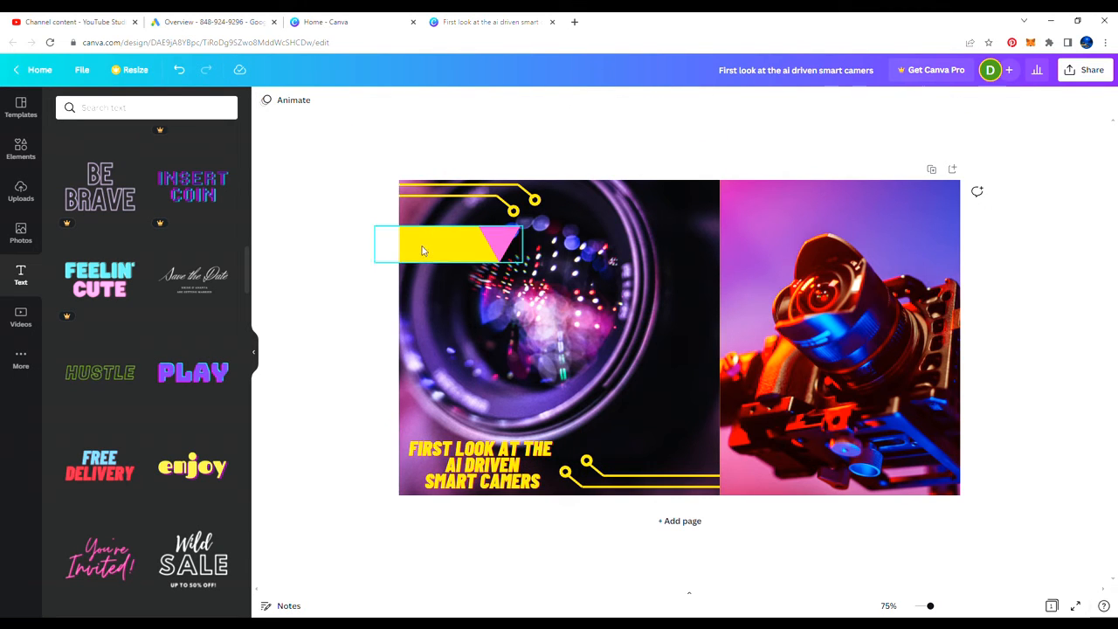
Paste a copy of the yellow and pink banner, enlarge it and place it directly above the title, extending past the page's left edge
key(ctrl+v)
drag(471, 215, 451, 292)
drag(462, 262, 425, 403)
drag(499, 376, 619, 321)
drag(515, 375, 464, 455)
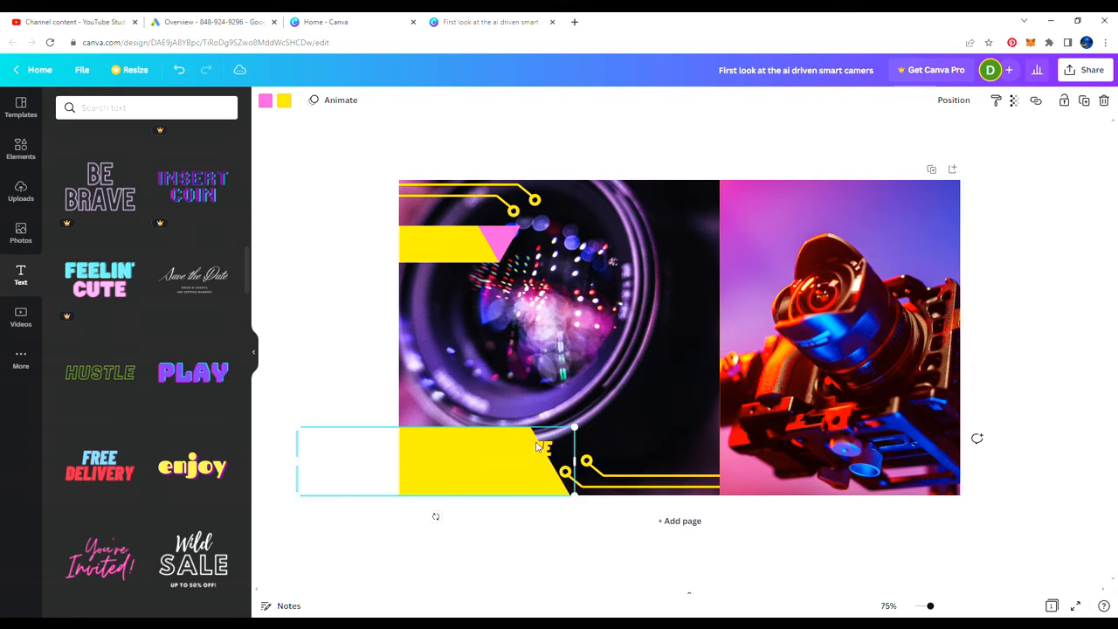
drag(537, 446, 469, 394)
Recolour the yellow part of the enlarged banner dark purple, #15003D
click(267, 101)
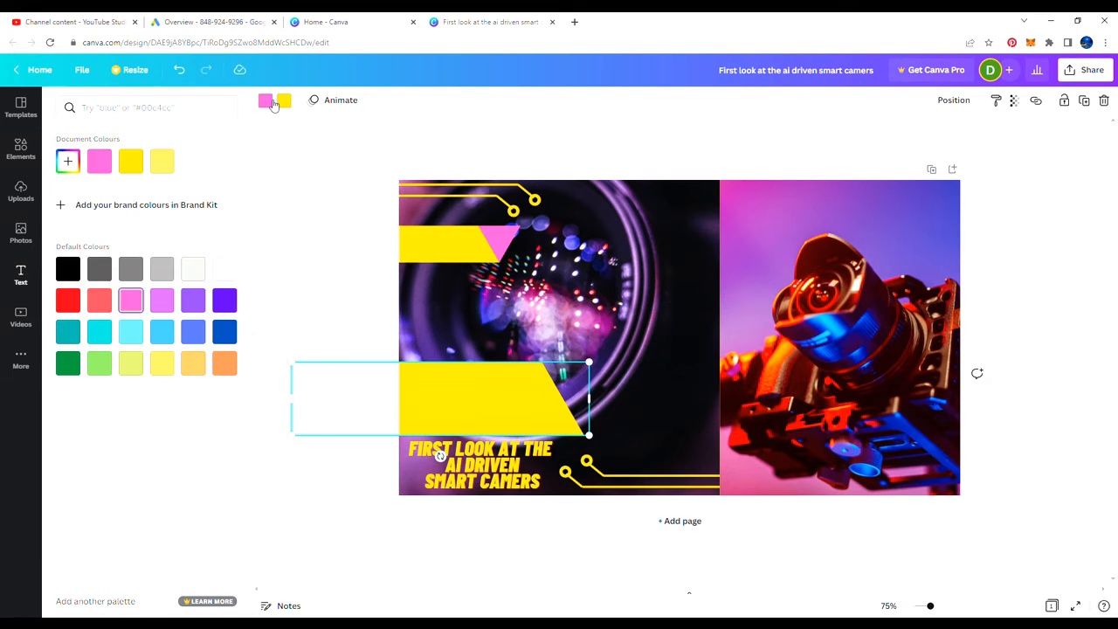
click(273, 103)
click(285, 102)
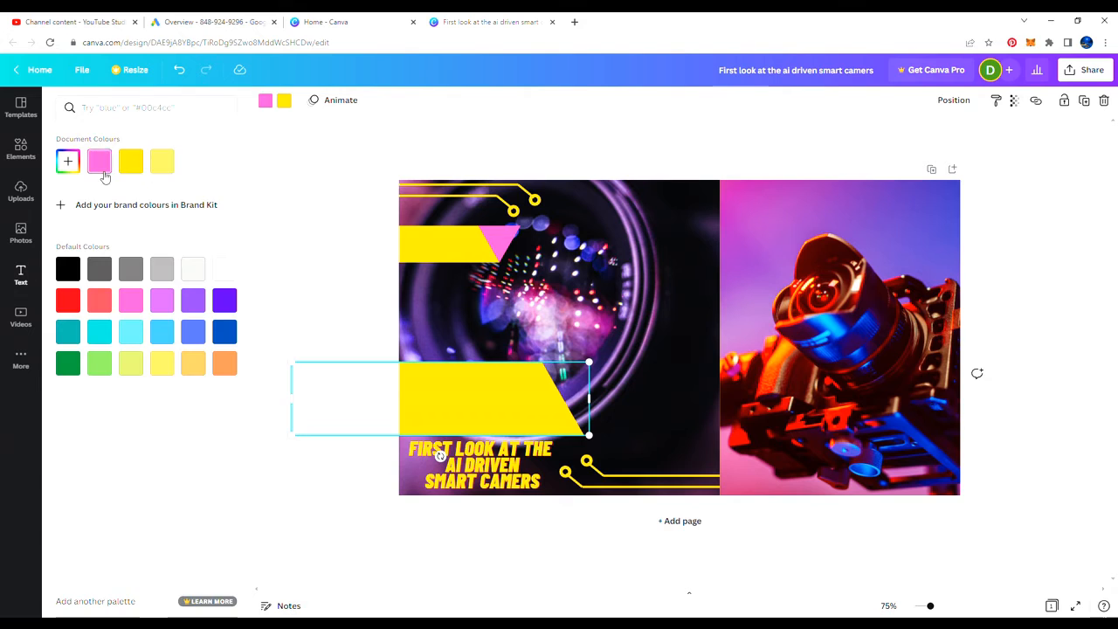
click(103, 174)
click(223, 304)
click(72, 164)
drag(212, 231, 229, 238)
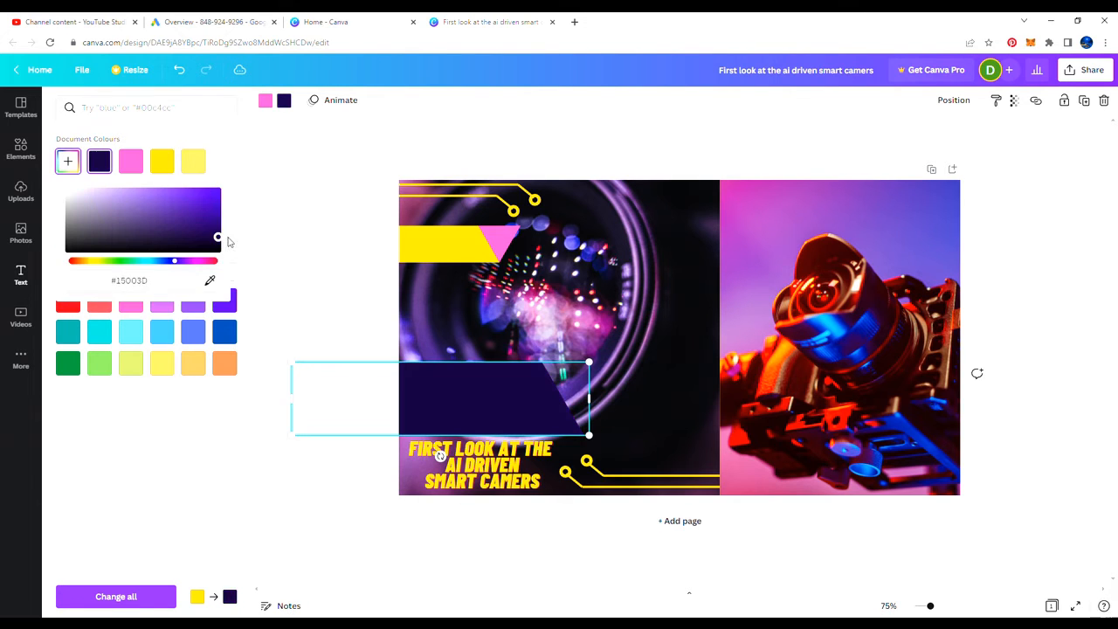
click(1005, 118)
Move the title up onto the dark purple banner and bring it forward in front of the banner
click(478, 475)
drag(478, 475, 478, 417)
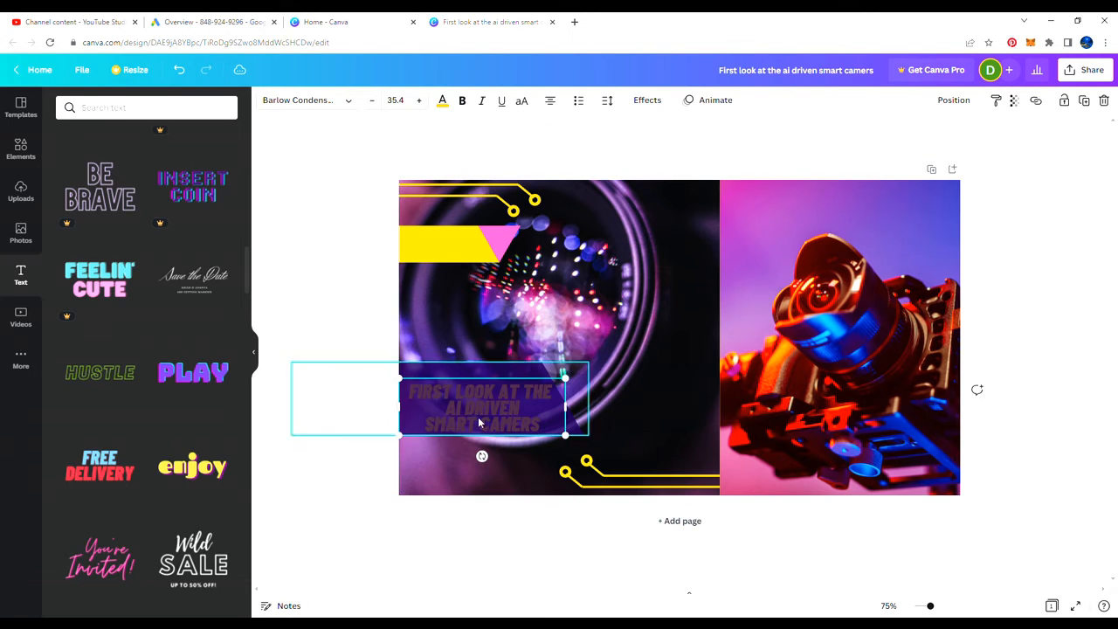
click(953, 100)
click(773, 137)
click(663, 123)
click(457, 406)
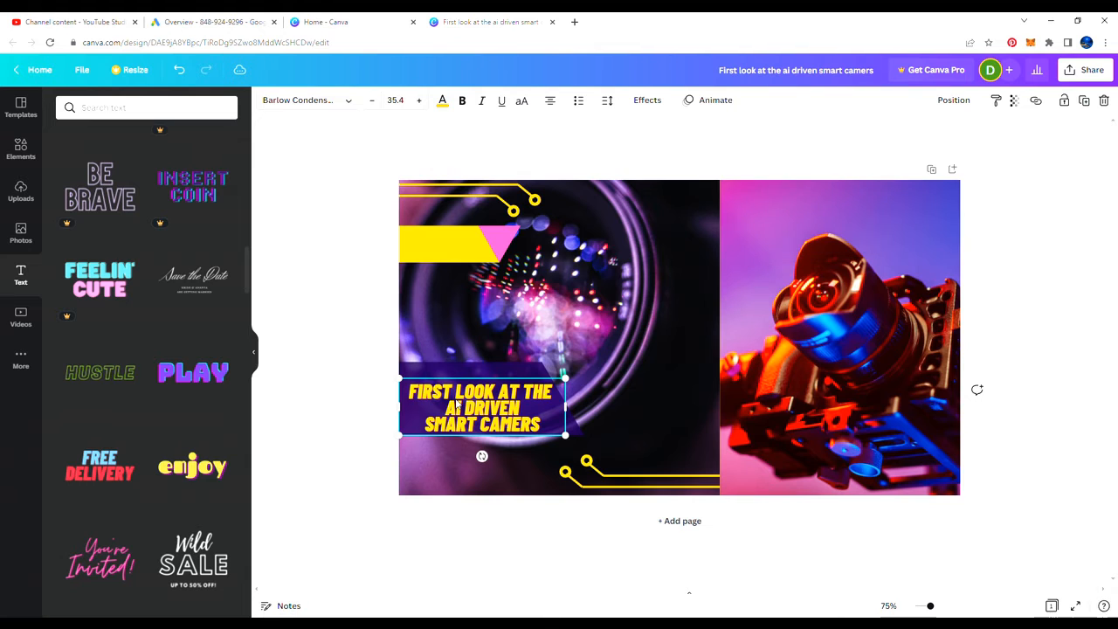
Try the Horizon, Norwester, Agrandir Grand Thin, Agrandir Grand Black and Agrandir Grand fonts on the title
click(332, 103)
scroll(110, 249, down, 15)
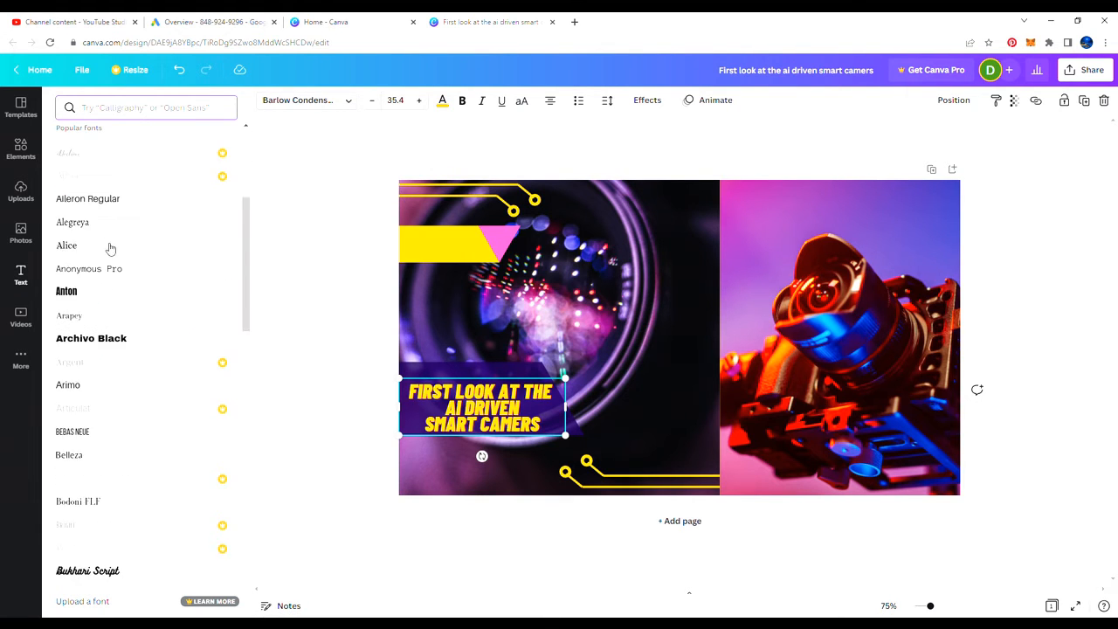
click(93, 356)
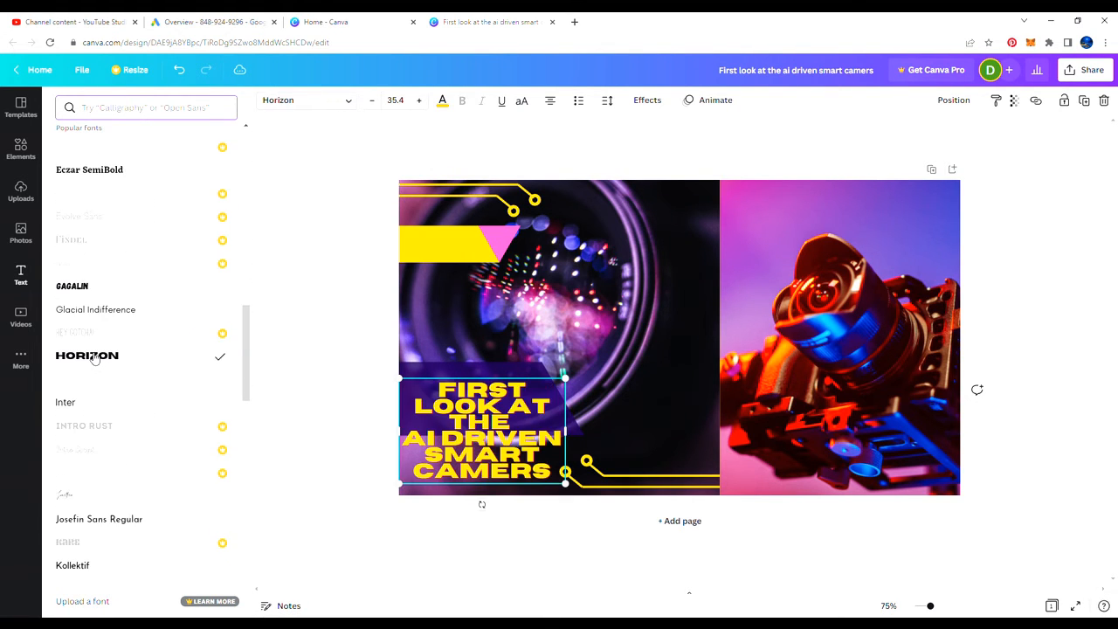
scroll(105, 412, down, 10)
click(89, 328)
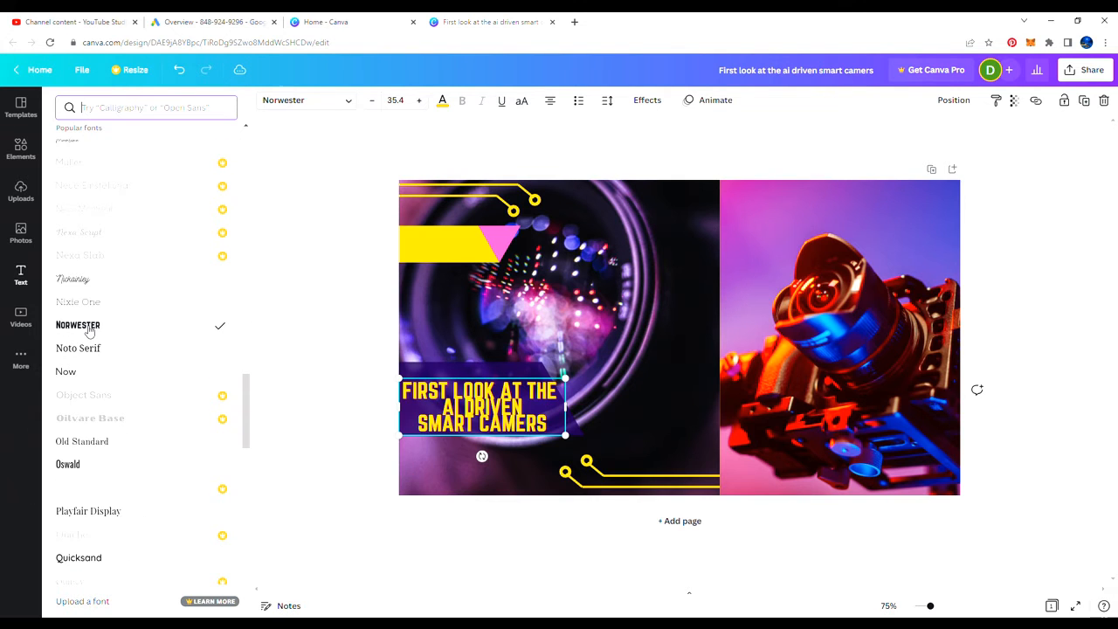
scroll(97, 372, down, 10)
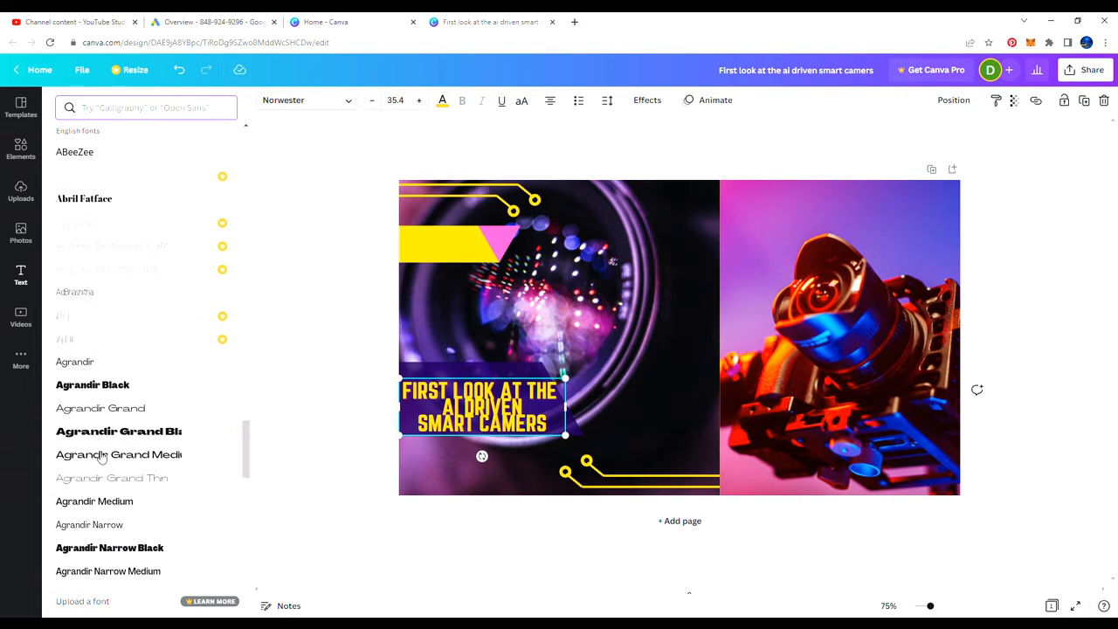
click(96, 413)
click(90, 486)
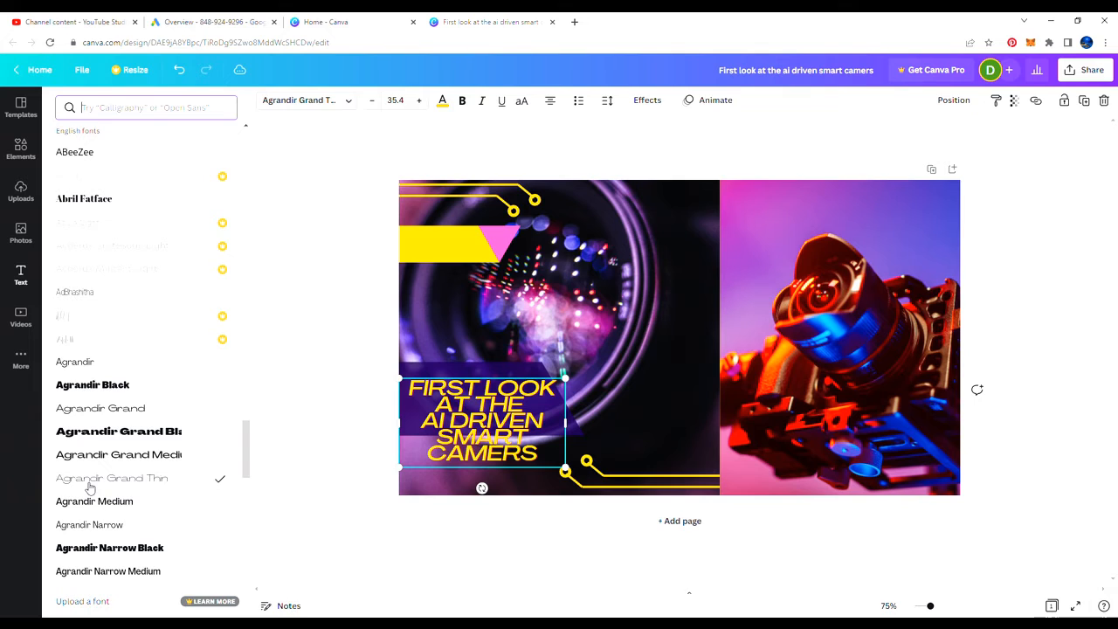
scroll(93, 541, down, 1)
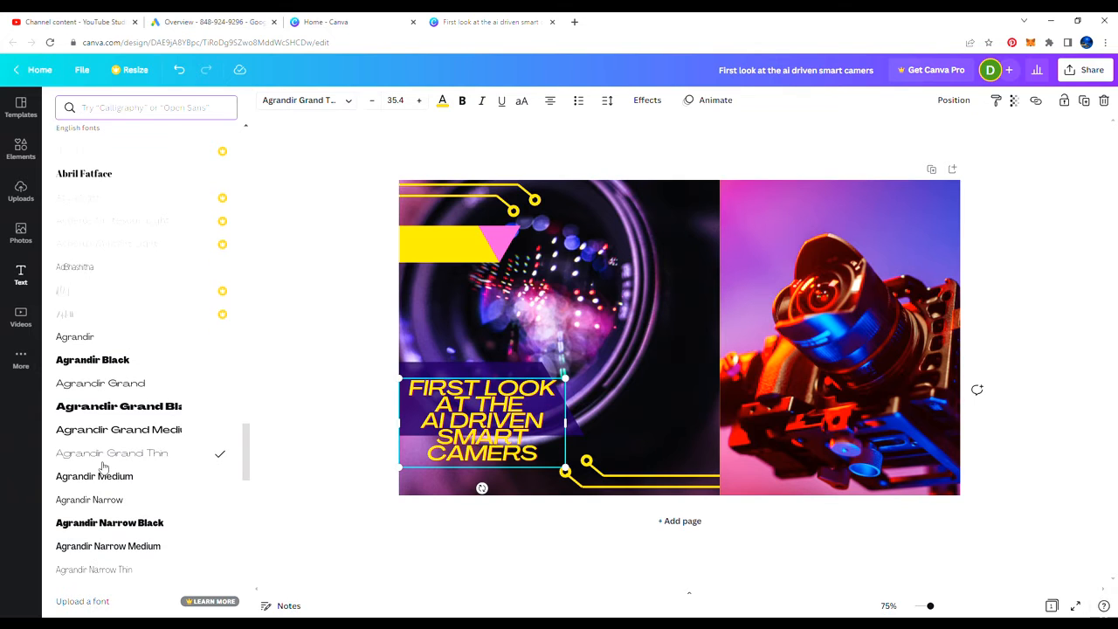
click(90, 407)
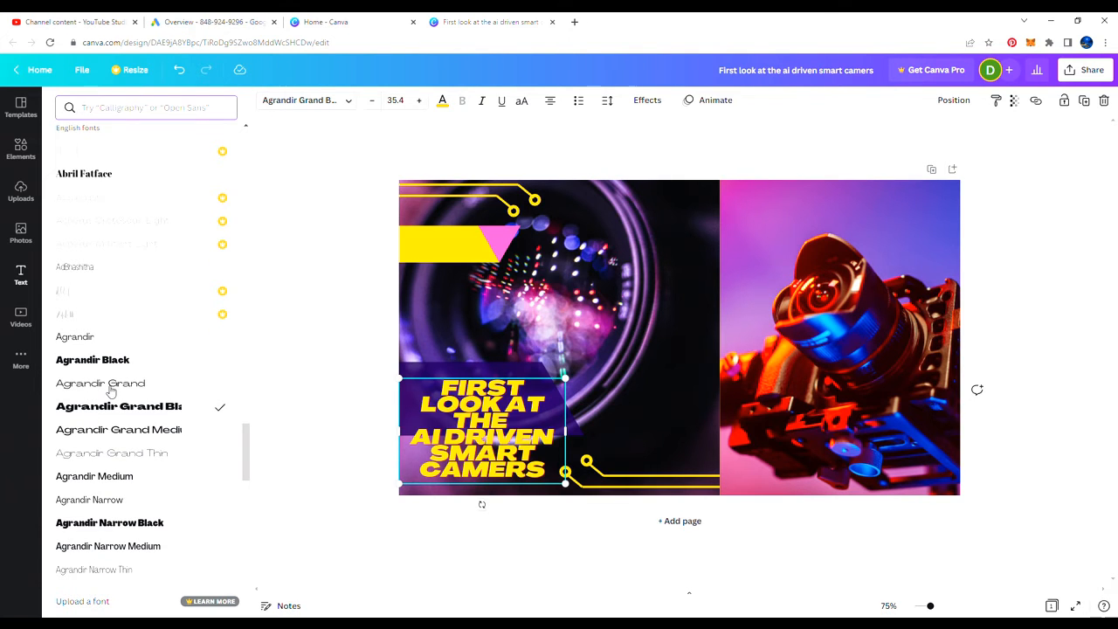
click(111, 388)
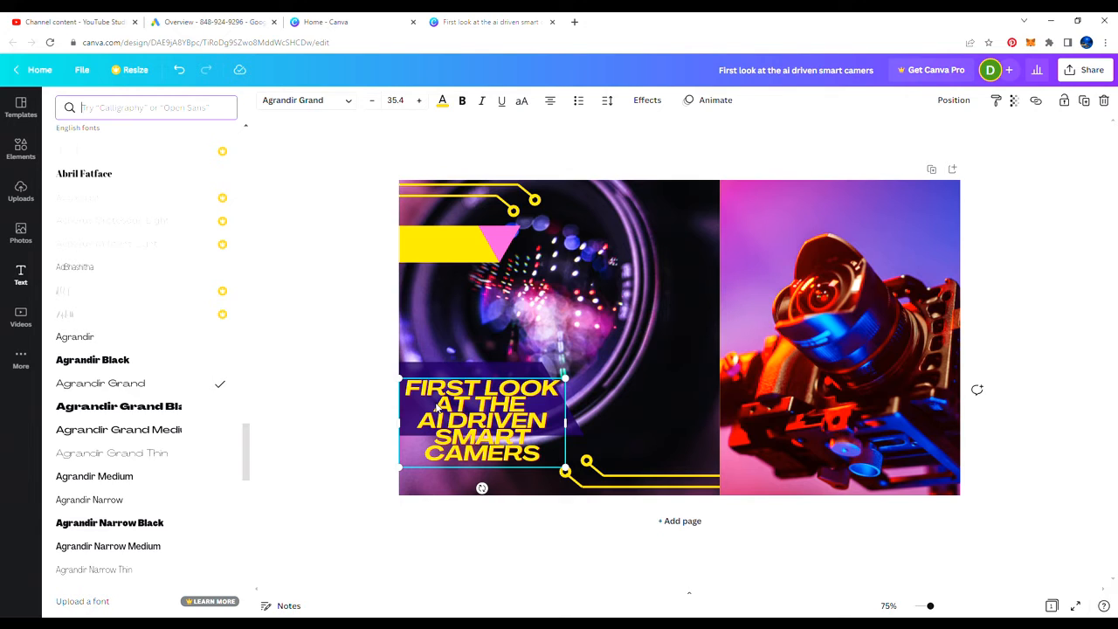
Widen the title's text box to fit FIRST LOOK AT THE on one line and stretch the dark purple banner behind it
drag(571, 433, 669, 428)
click(528, 371)
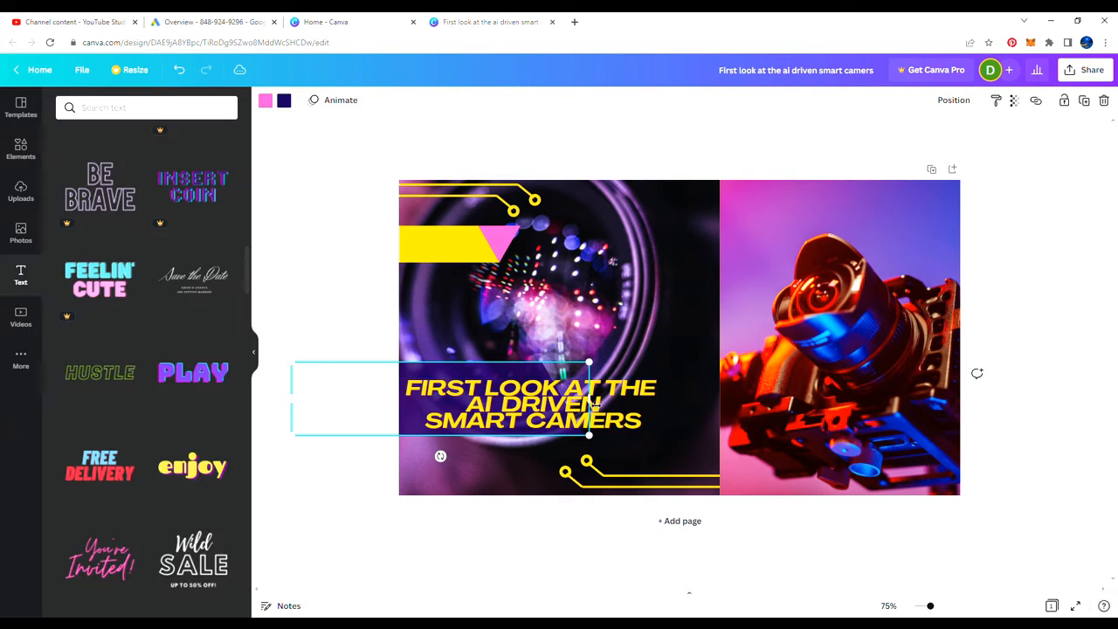
drag(591, 398, 673, 377)
click(332, 287)
click(512, 409)
click(460, 373)
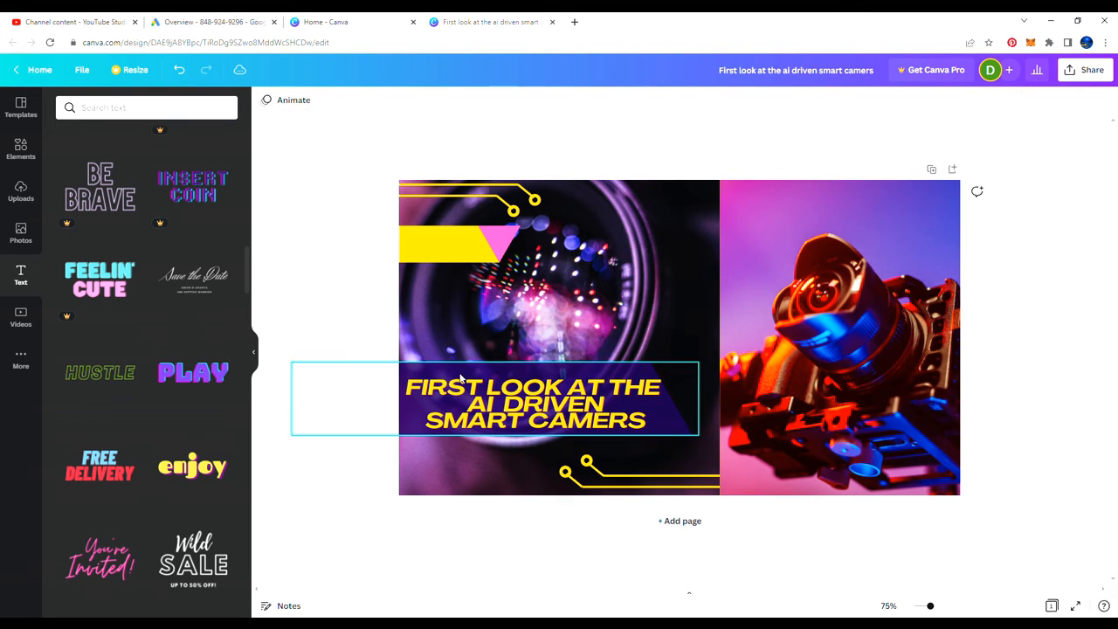
Remove the title's italic and bold styling and change its font to Agrandir Medium
click(512, 407)
click(463, 101)
click(468, 105)
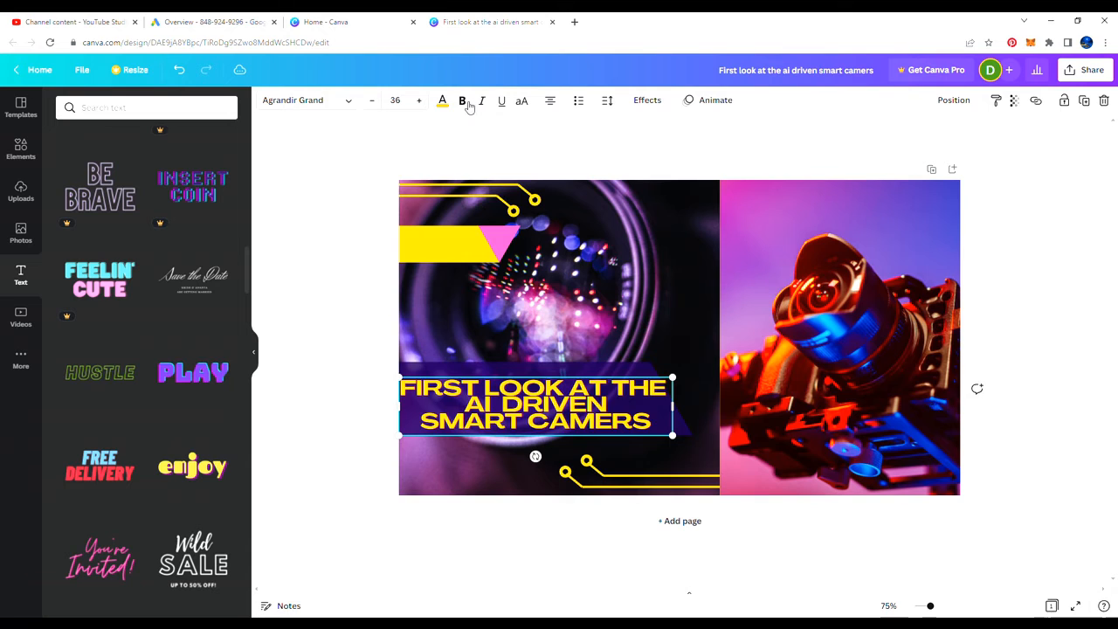
click(297, 101)
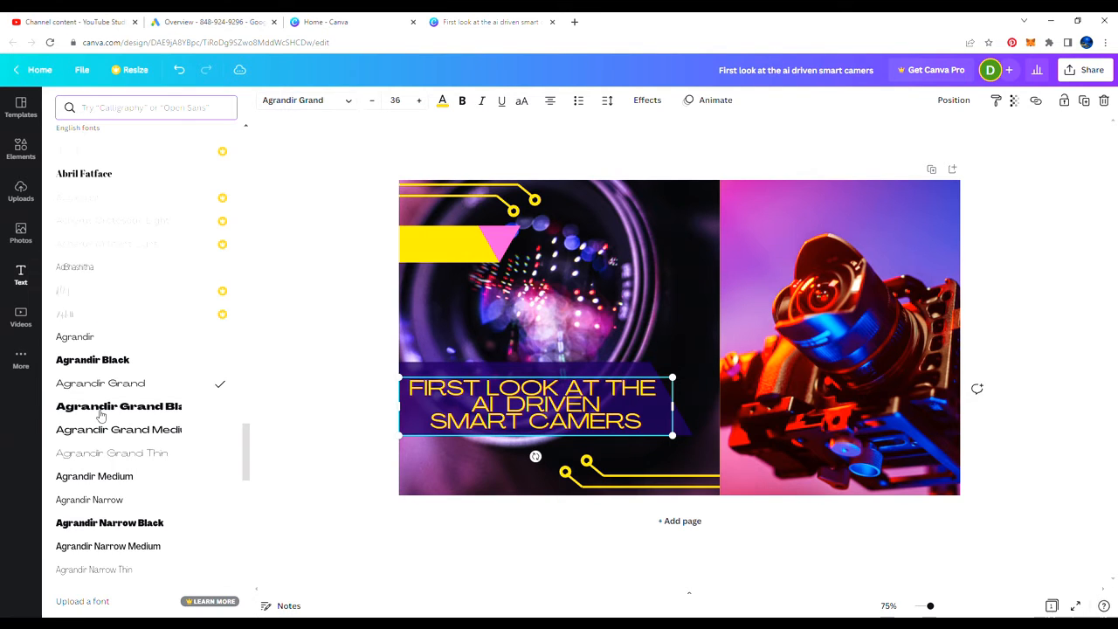
click(101, 407)
click(101, 477)
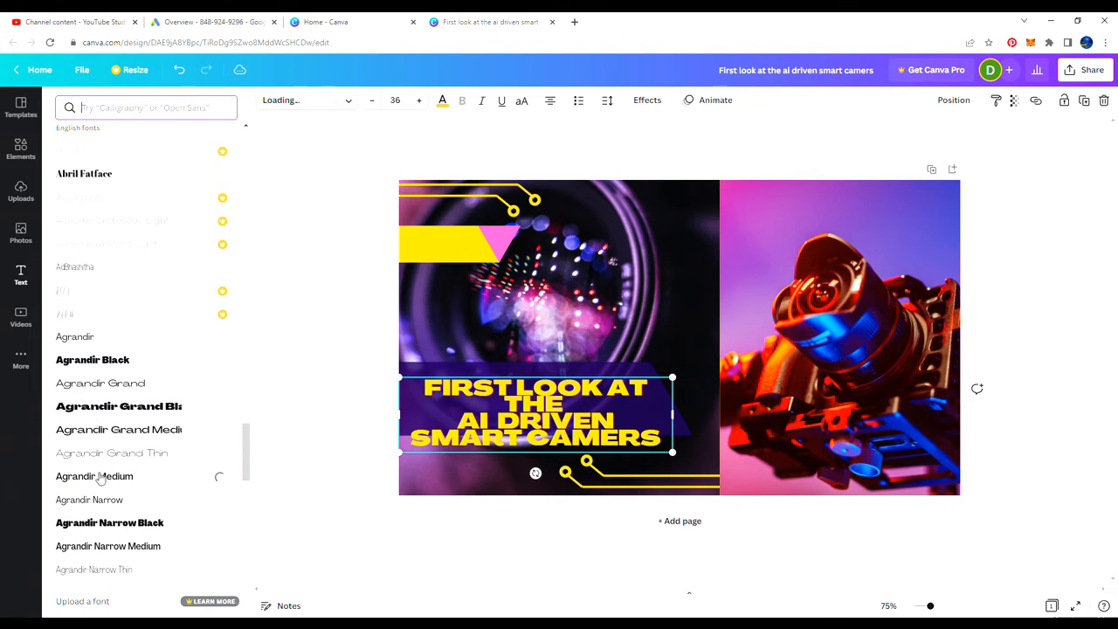
scroll(109, 515, down, 4)
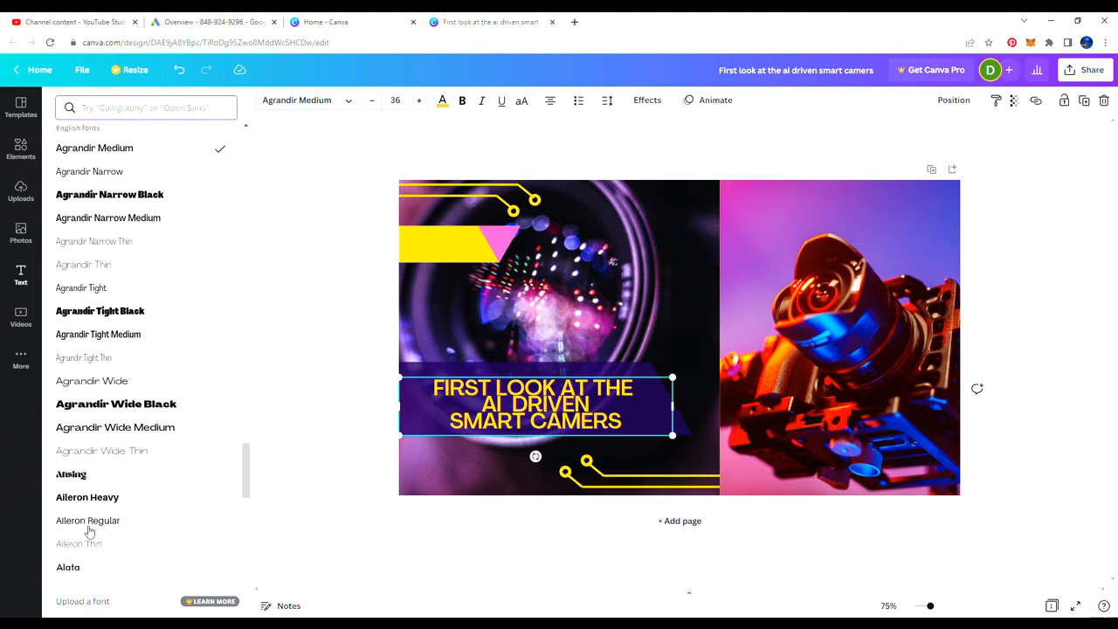
Left-align the title, inset it slightly from the page edge and add a blank line after FIRST LOOK AT THE
click(550, 99)
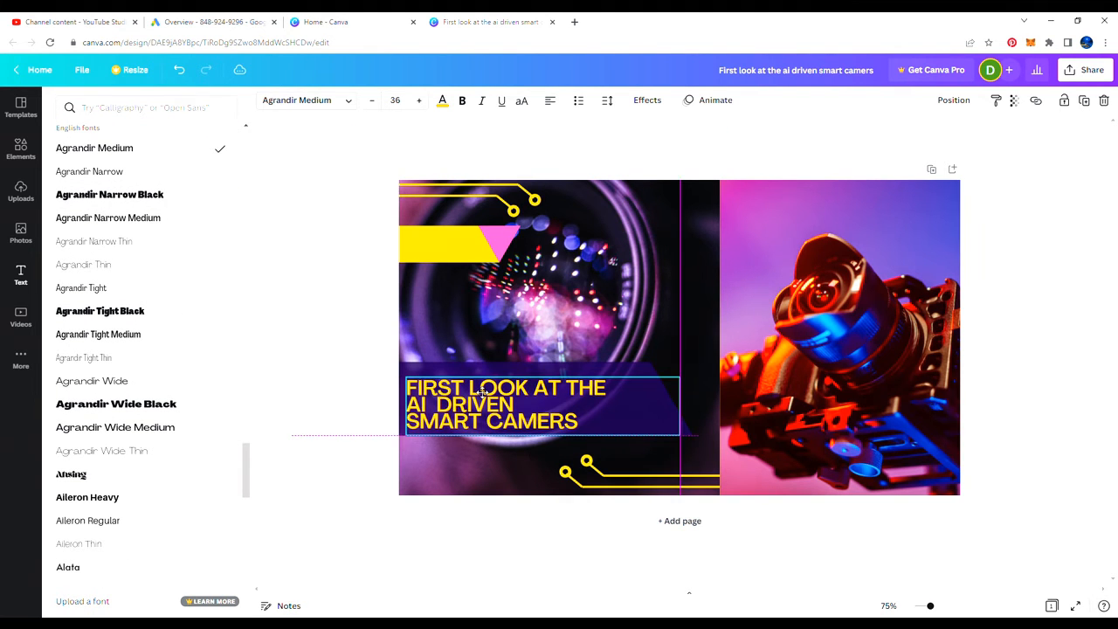
click(339, 339)
double_click(611, 392)
key(Return)
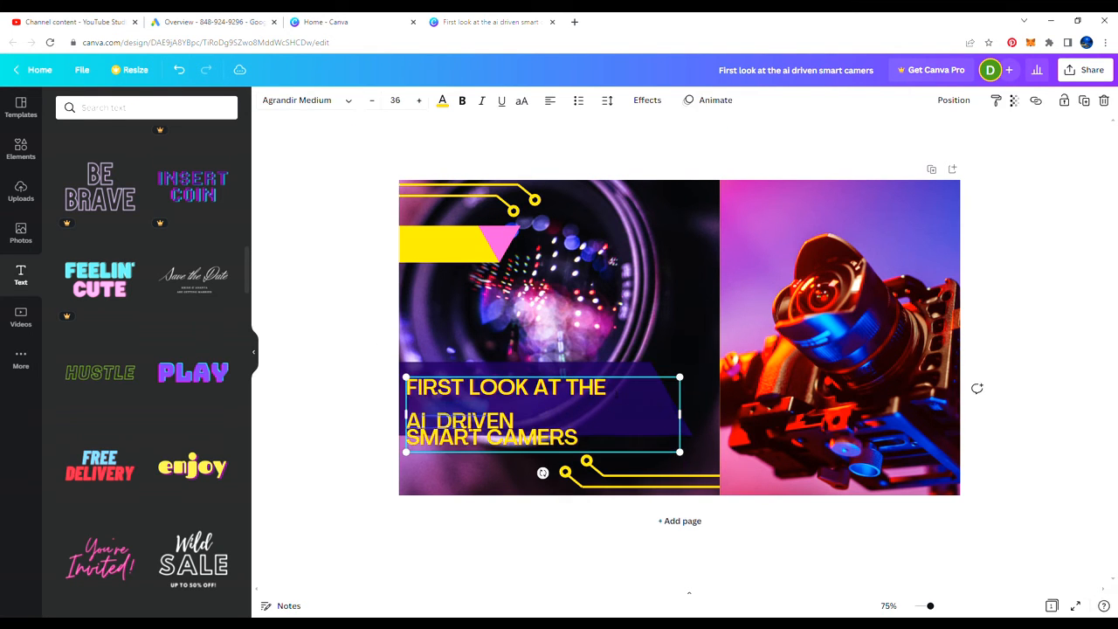
Rework the title's lower lines so that AI DRIVEN, SMART and CAMERS run on as a single phrase
click(460, 412)
click(468, 450)
key(BackSpace)
key(BackSpace)
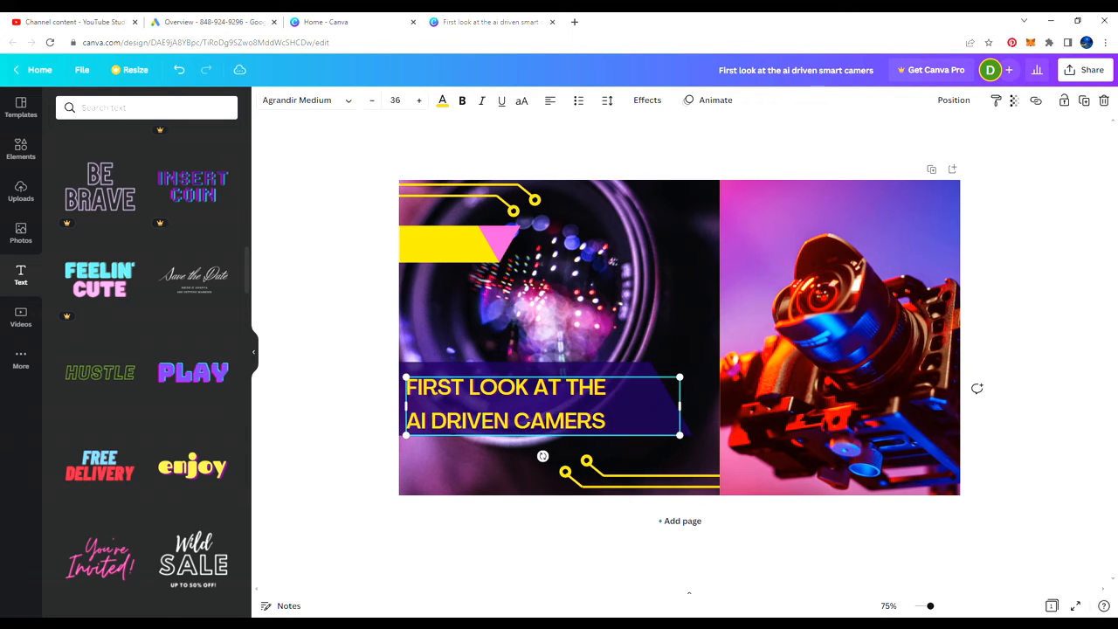
text(SMARTM)
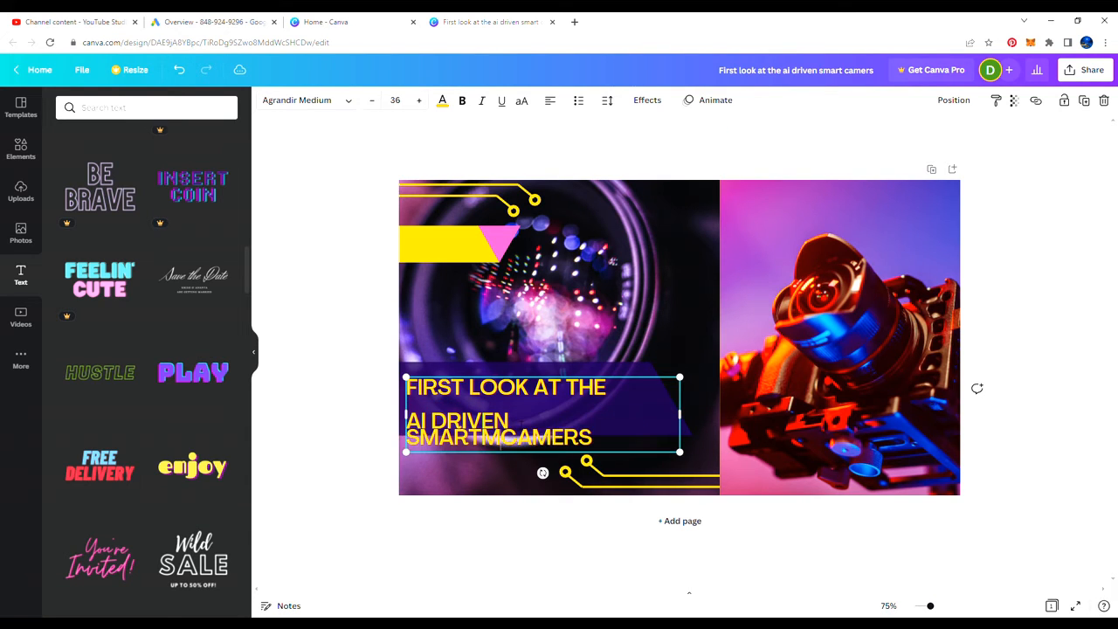
key(BackSpace)
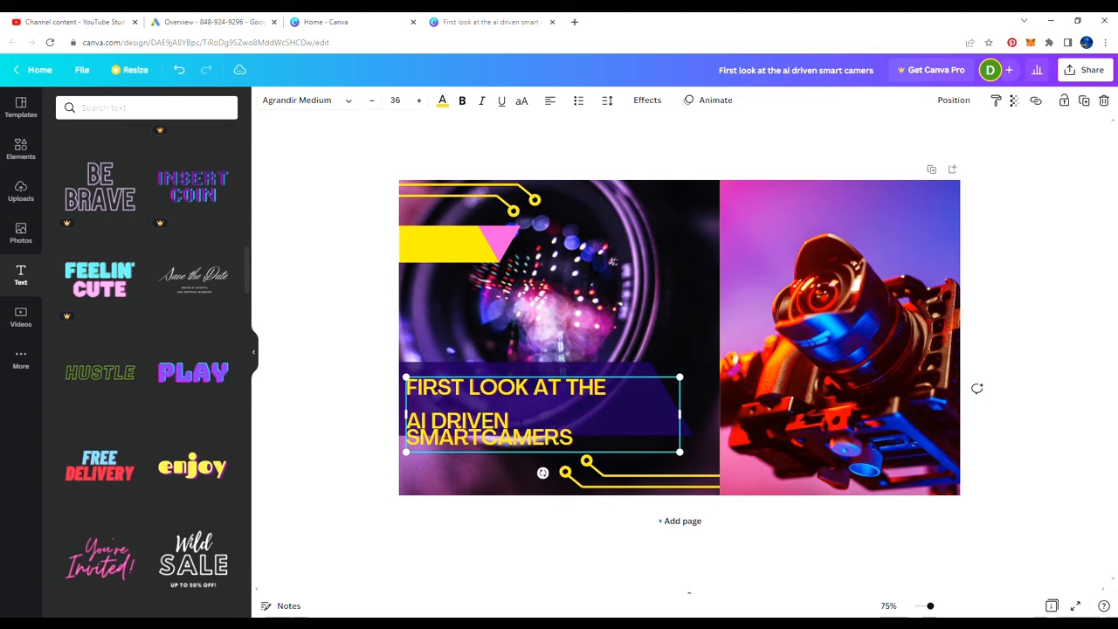
Widen the title's text box to fit the phrase on one line, correct CAMERS to CAMERA and scale the text to size 34.8
drag(680, 414, 695, 414)
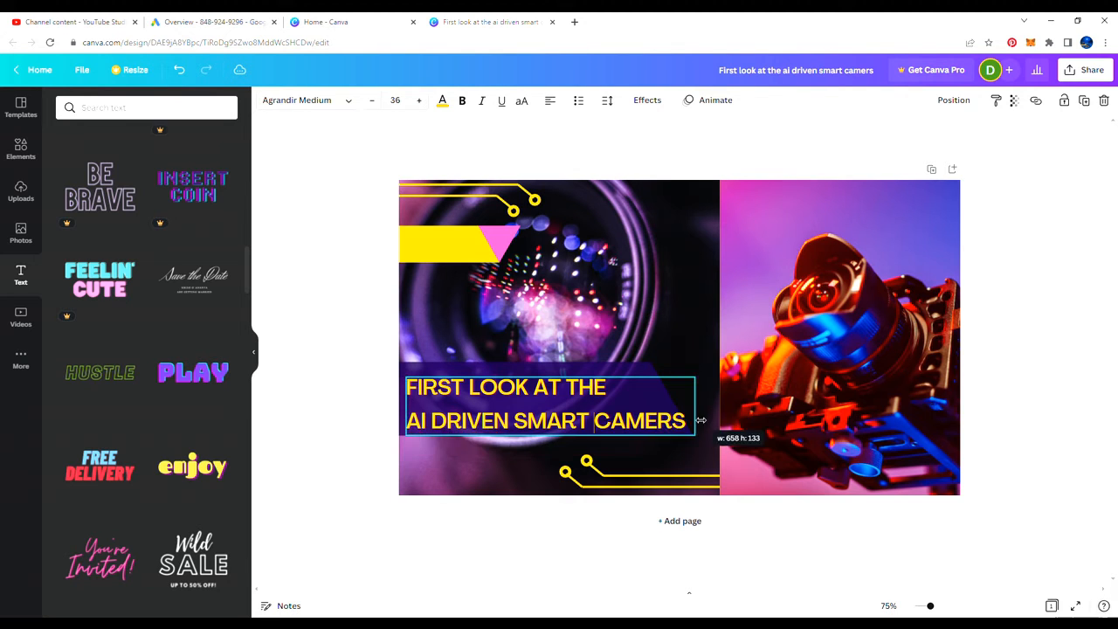
click(668, 340)
click(352, 230)
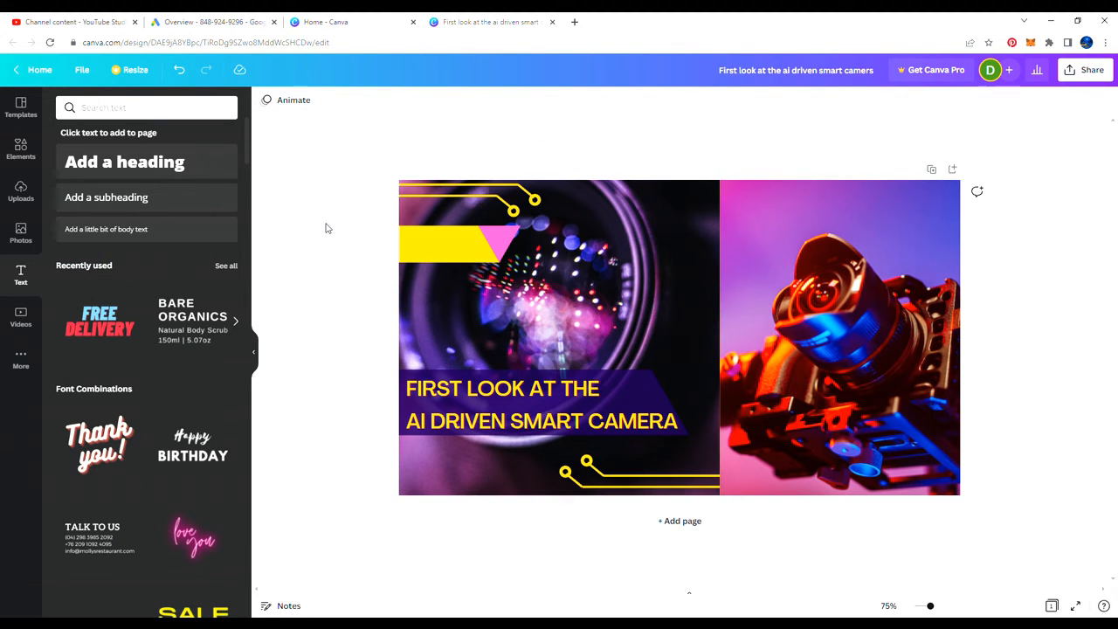
Duplicate the title text and place the copy above the dark title banner
click(454, 386)
key(ctrl+c)
key(ctrl+v)
drag(442, 385, 440, 287)
key(ctrl+z)
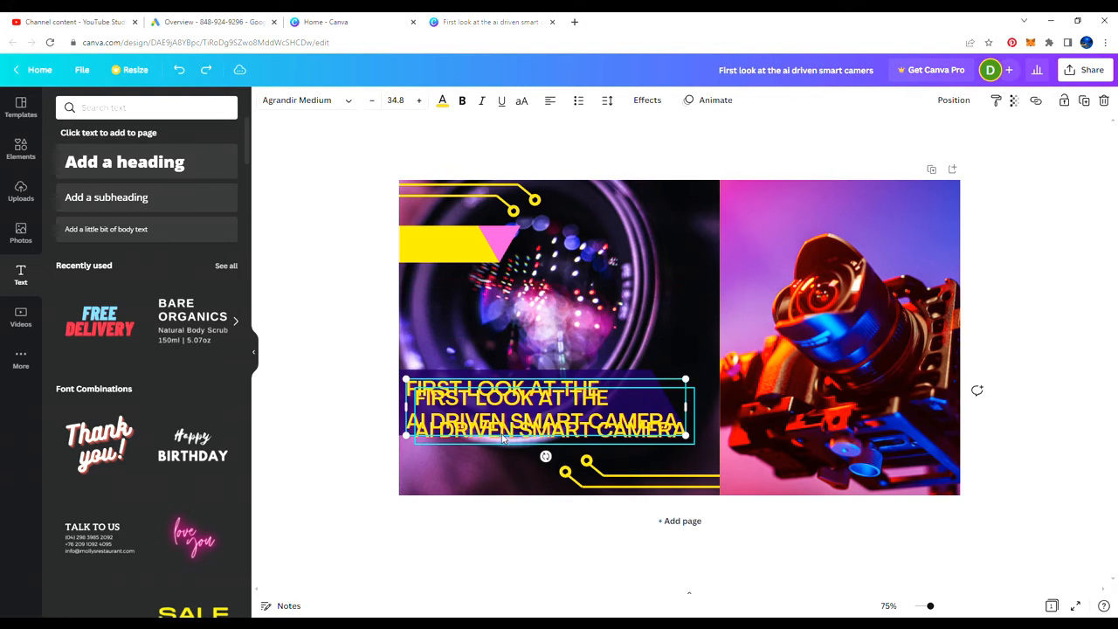
drag(503, 439, 502, 340)
Replace the copy's text with EPISODE 1, narrow its text box and place it on the yellow banner
double_click(421, 301)
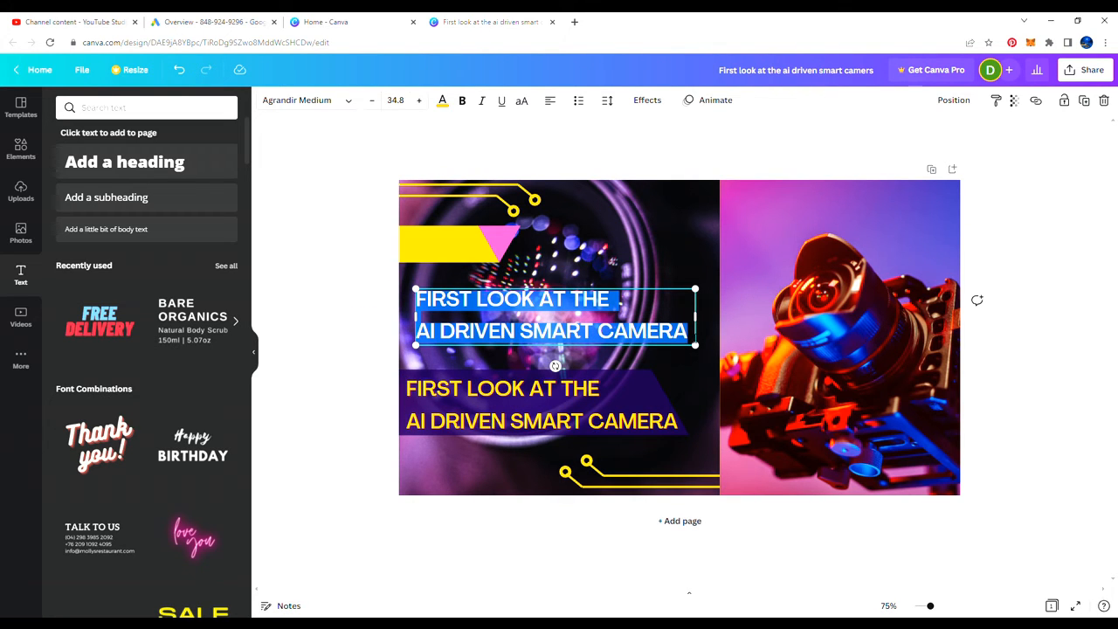
text(EPISODE1)
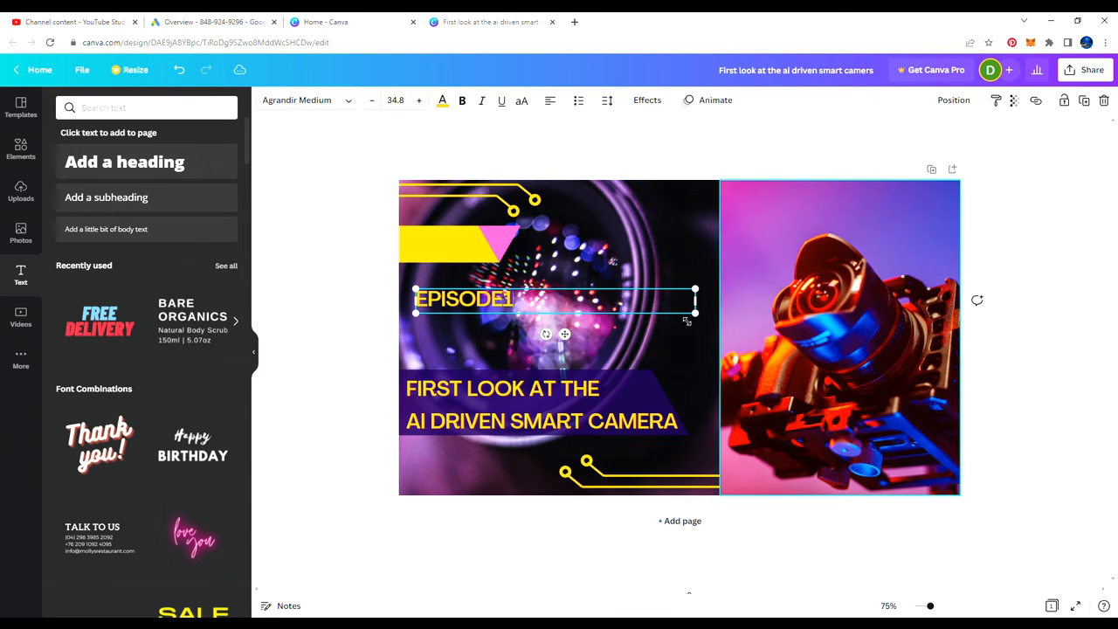
key(BackSpace)
text(1)
drag(703, 306, 530, 307)
drag(483, 341, 467, 284)
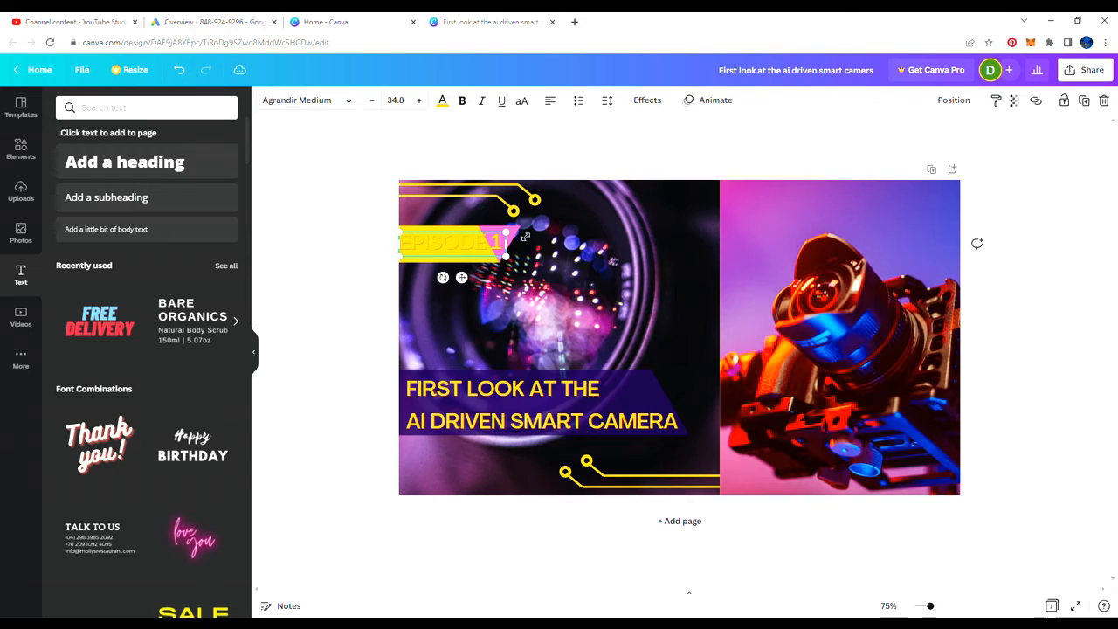
Recolour the EPISODE 1 text black and fit it on one line across the yellow and pink banner, with 1 on the pink tip
click(515, 239)
drag(520, 243, 494, 252)
click(497, 253)
click(442, 99)
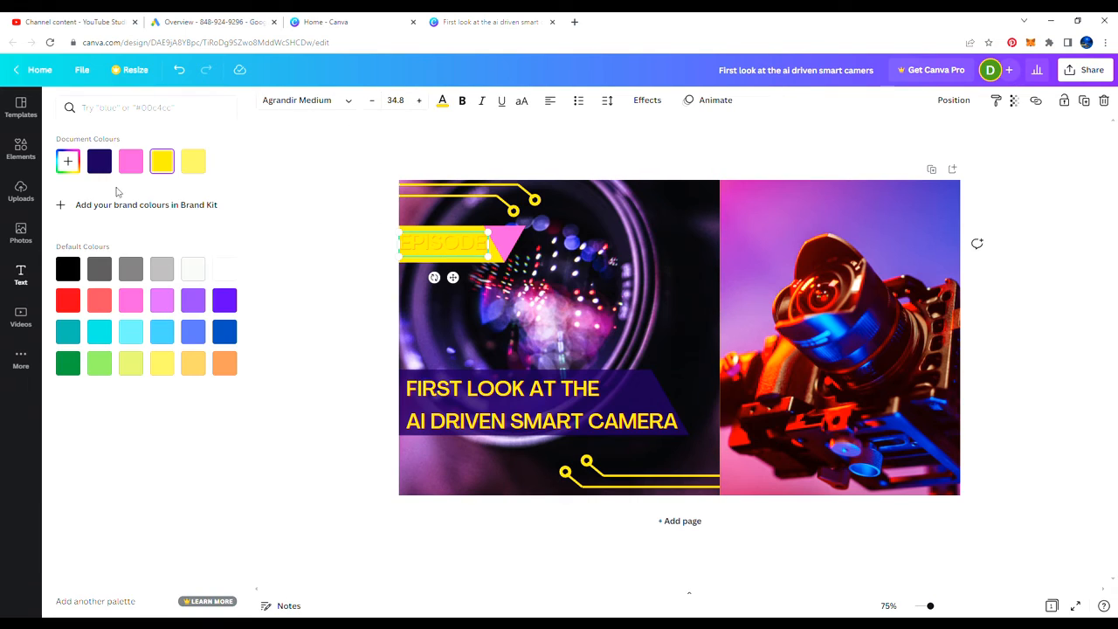
click(67, 268)
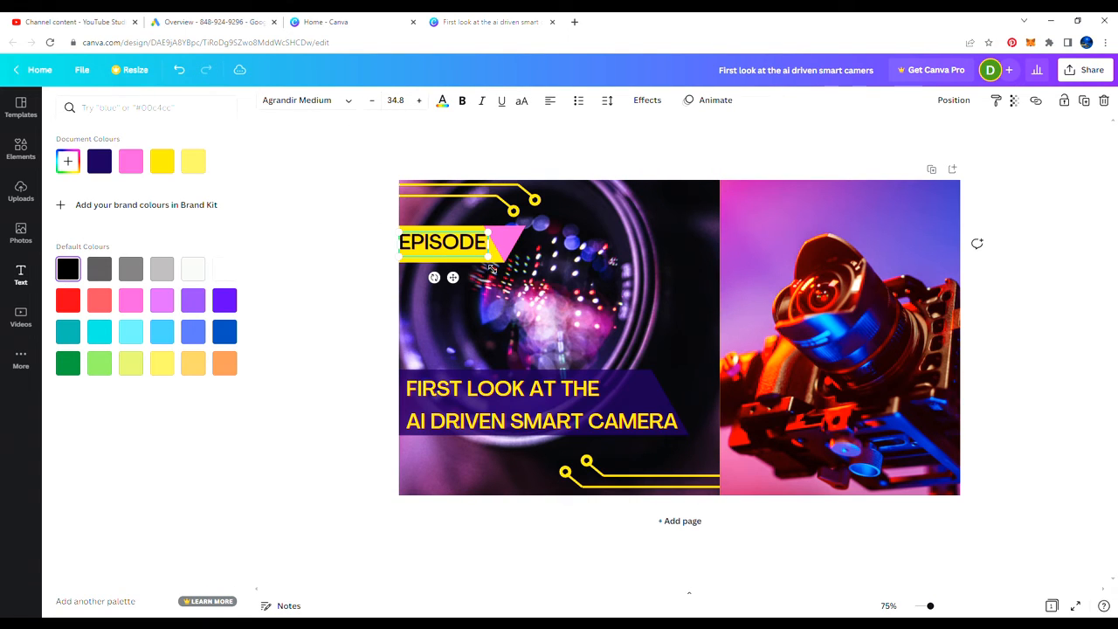
drag(491, 254, 529, 250)
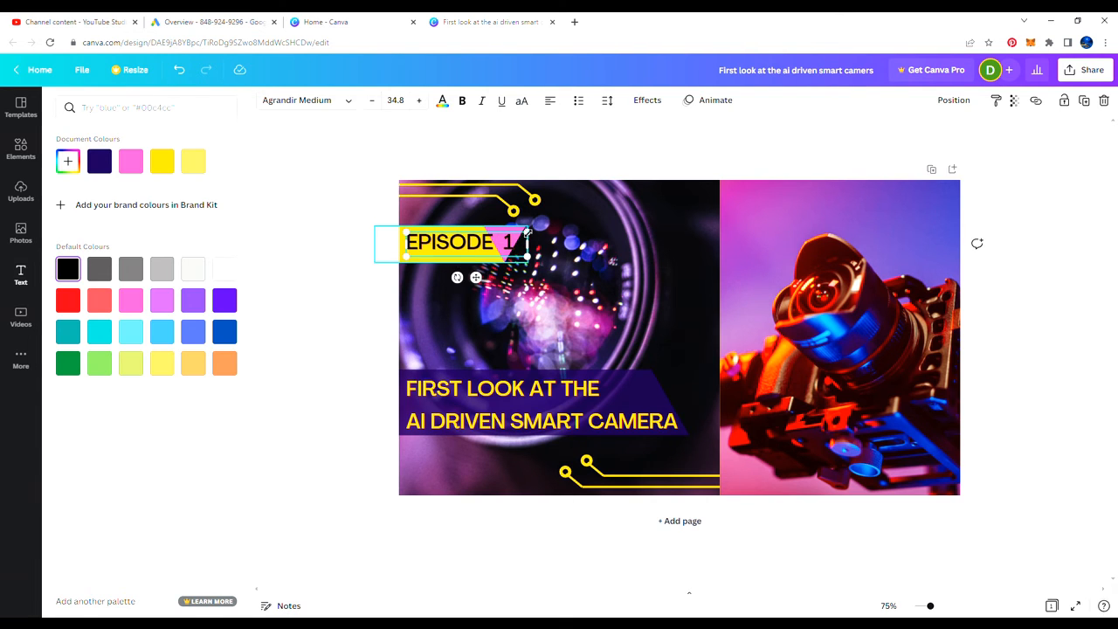
click(527, 249)
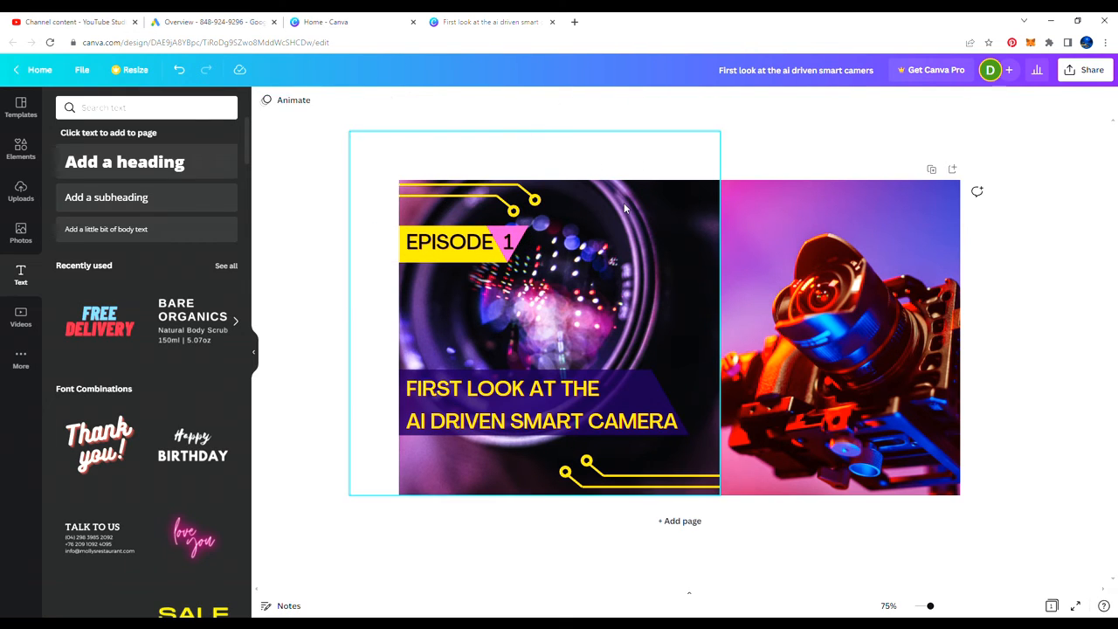
Nudge the lower yellow circuit connector above the EPISODE 1 banner slightly upward, closer to the other connector
click(391, 315)
click(340, 337)
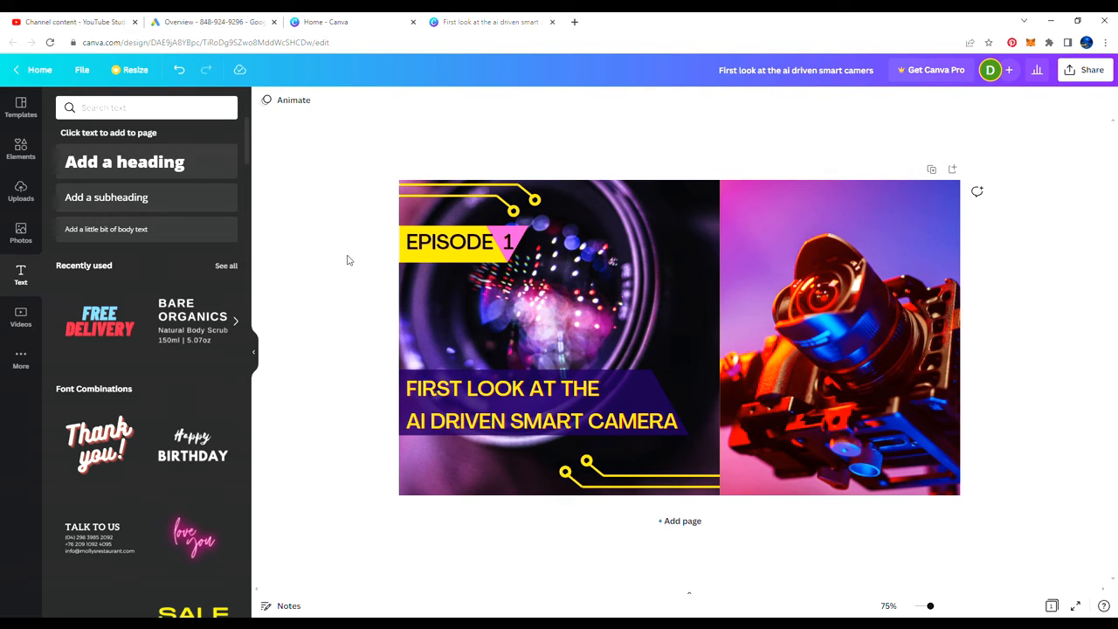
click(509, 194)
click(498, 212)
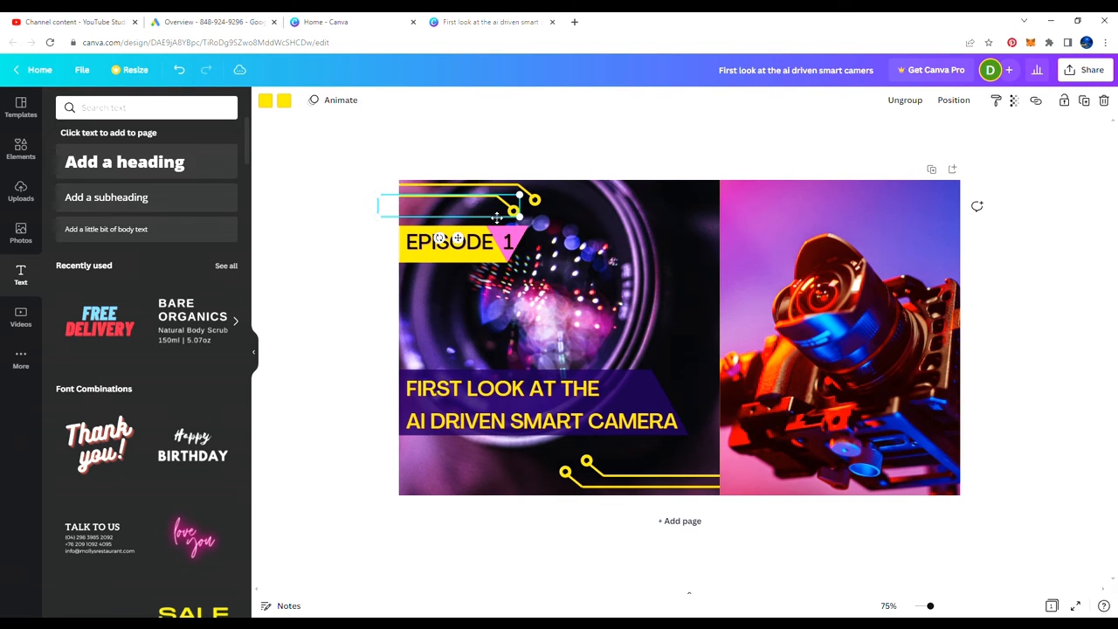
drag(496, 218, 493, 212)
click(332, 409)
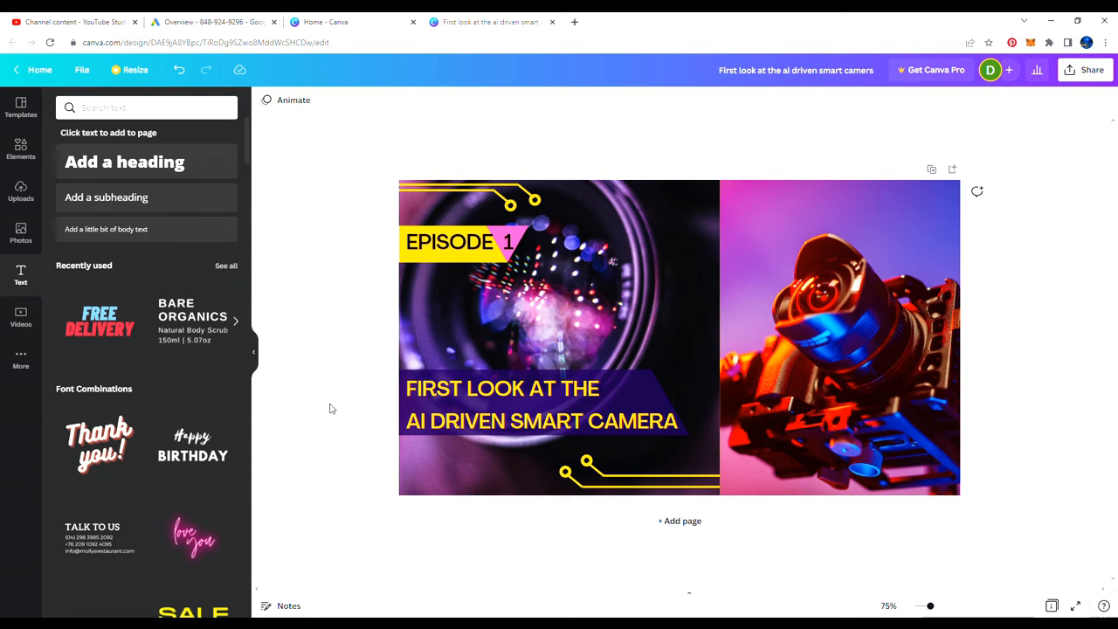
Add a square shape and enlarge it to cover the entire lens photo half of the page
click(21, 148)
drag(109, 257, 506, 252)
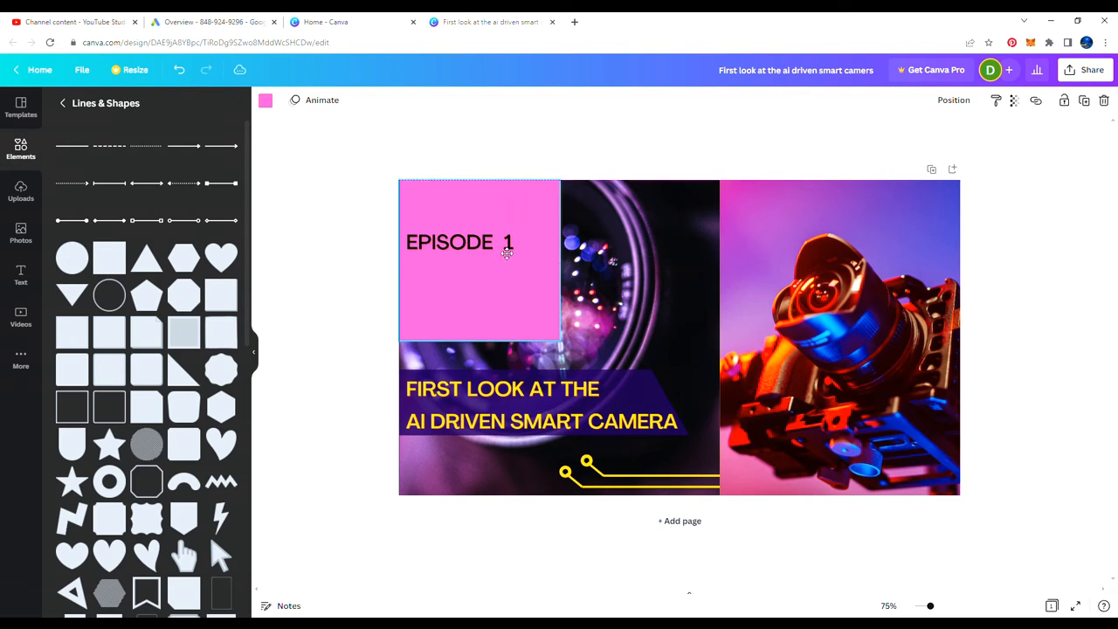
drag(559, 341, 720, 498)
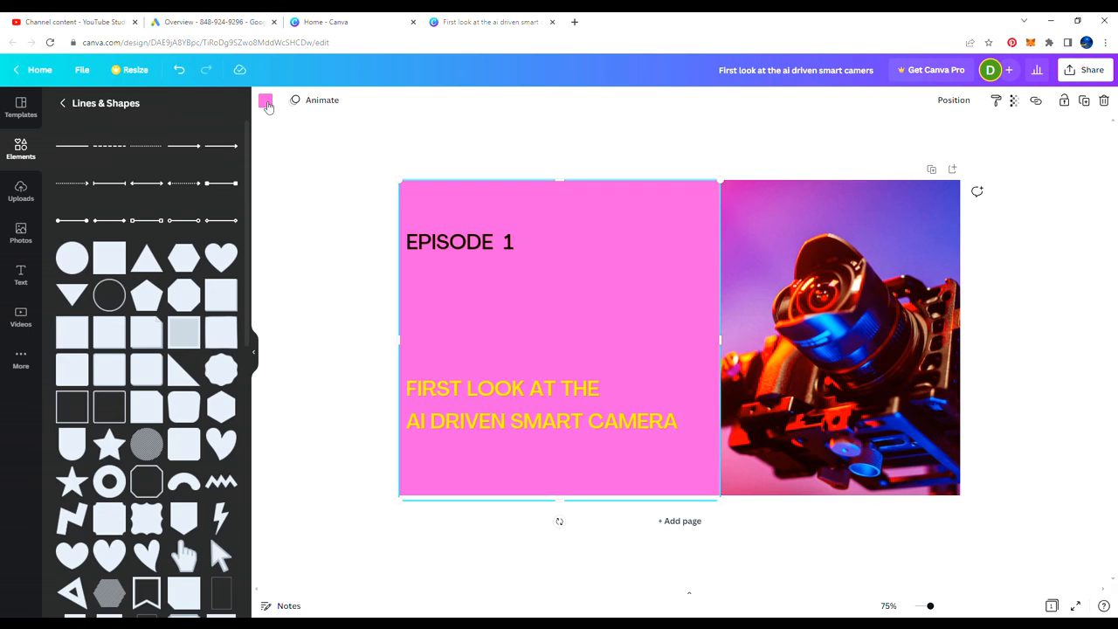
Fill the square over the lens photo with black and lower its opacity to make a faint dark overlay
click(266, 102)
click(98, 161)
click(1013, 100)
drag(1015, 147, 918, 155)
Send the black overlay backward until it sits behind the banners, connectors and text but above the lens photo
click(953, 102)
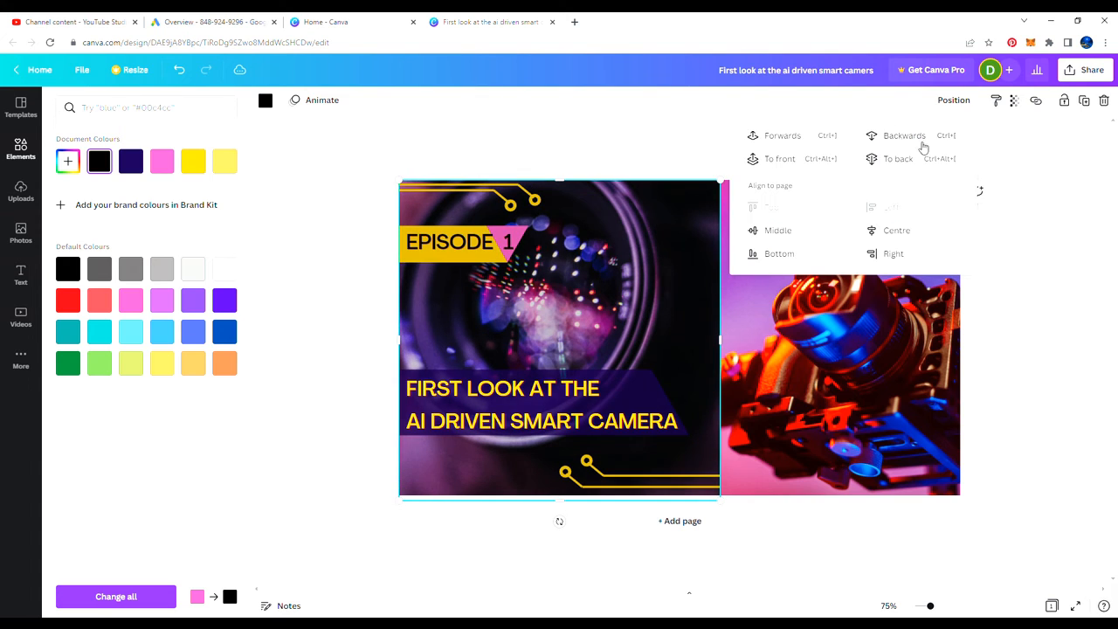
click(897, 140)
click(896, 139)
click(897, 140)
click(897, 139)
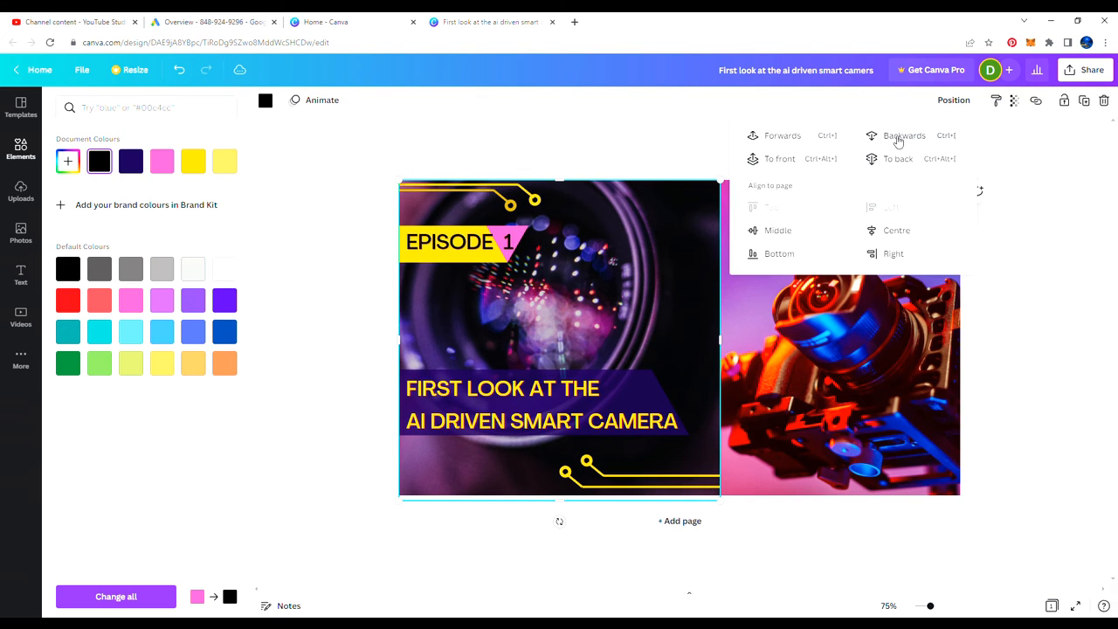
click(897, 140)
click(659, 155)
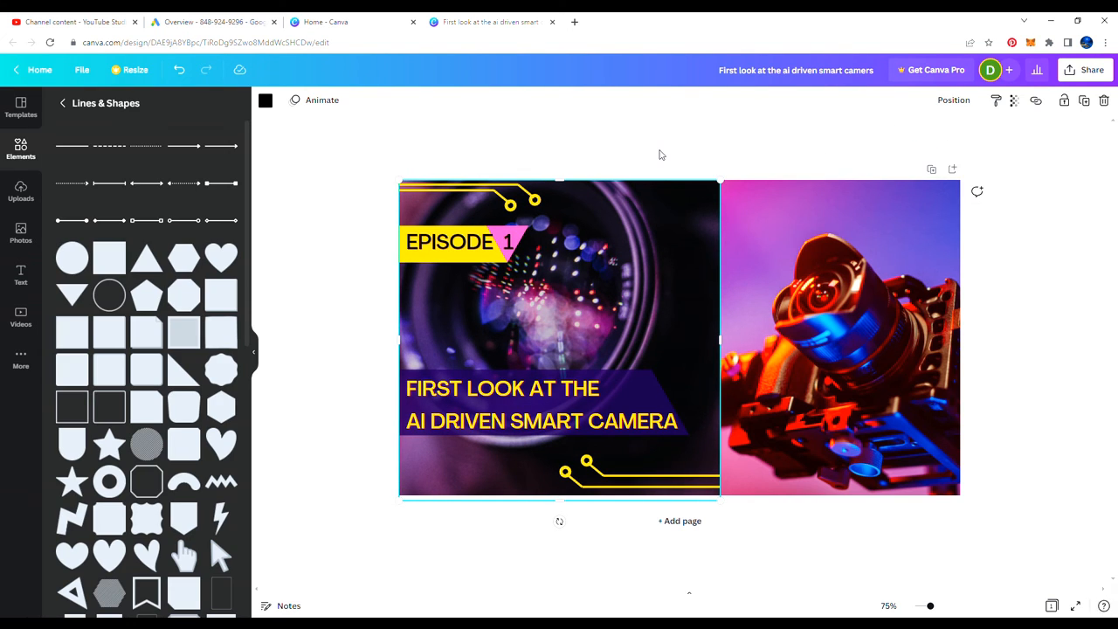
Try several preset fills, including off-white, blue and purple, on the dark part of the title banner
click(541, 403)
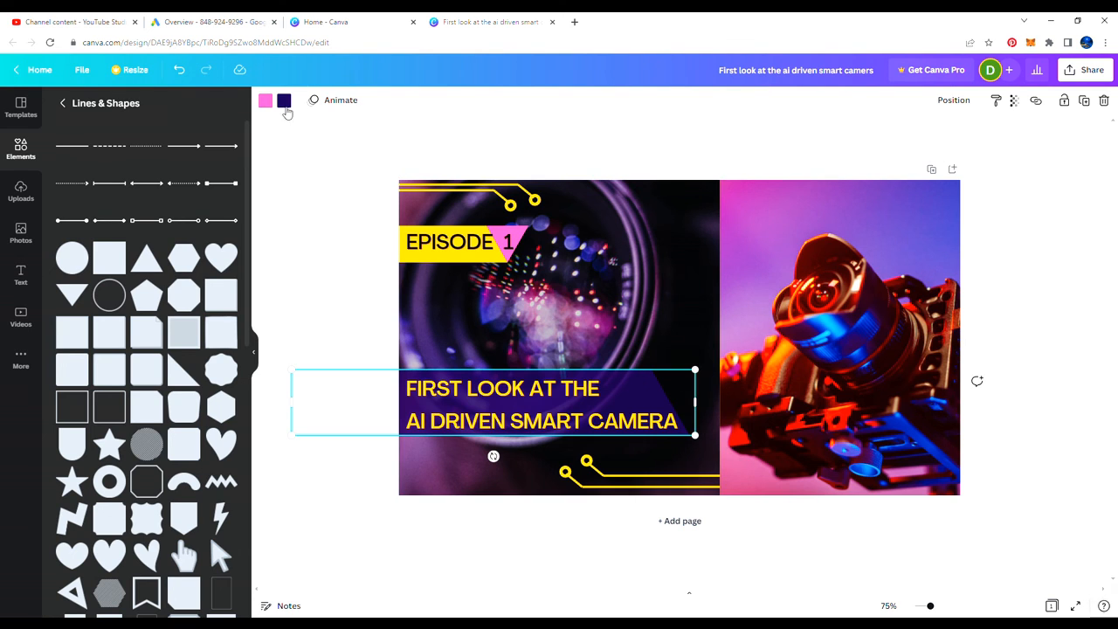
click(277, 102)
click(161, 162)
click(133, 164)
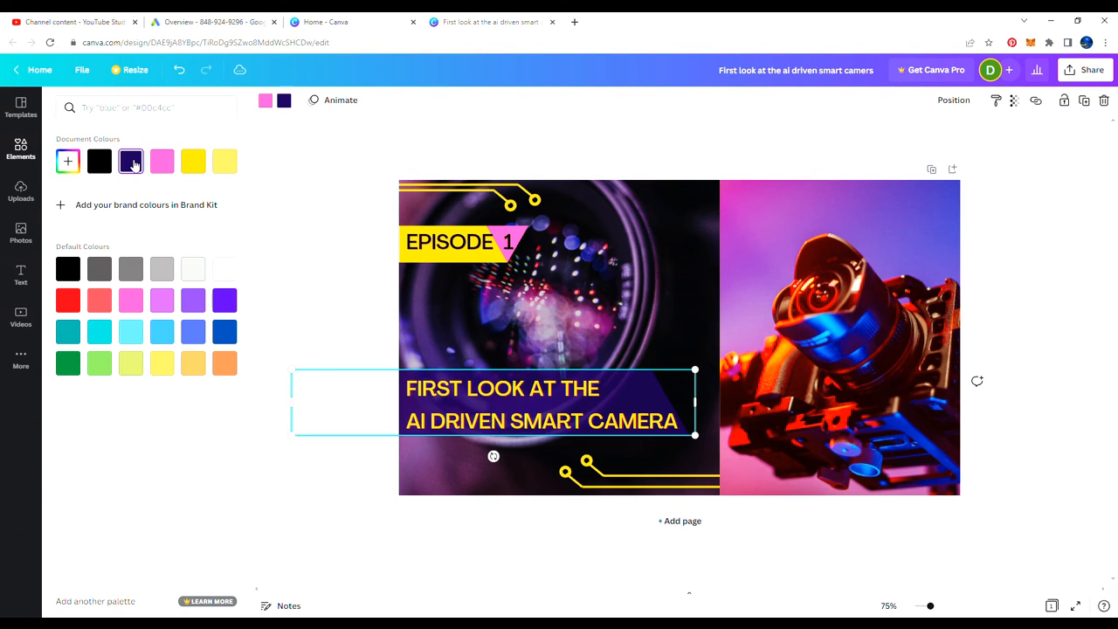
click(224, 268)
click(193, 269)
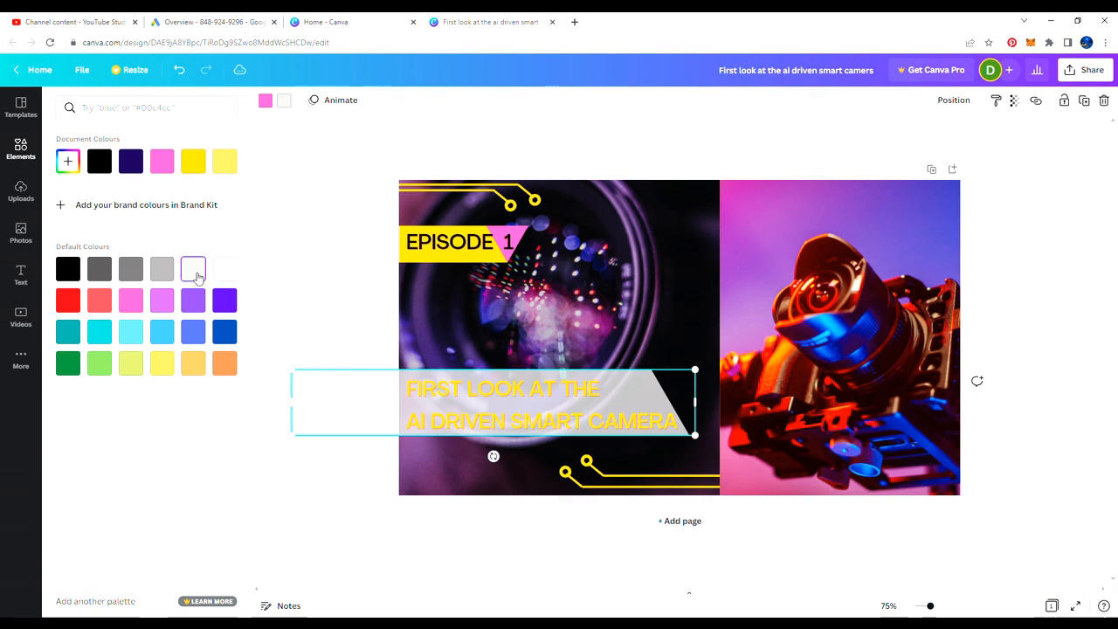
click(162, 332)
click(224, 332)
click(193, 300)
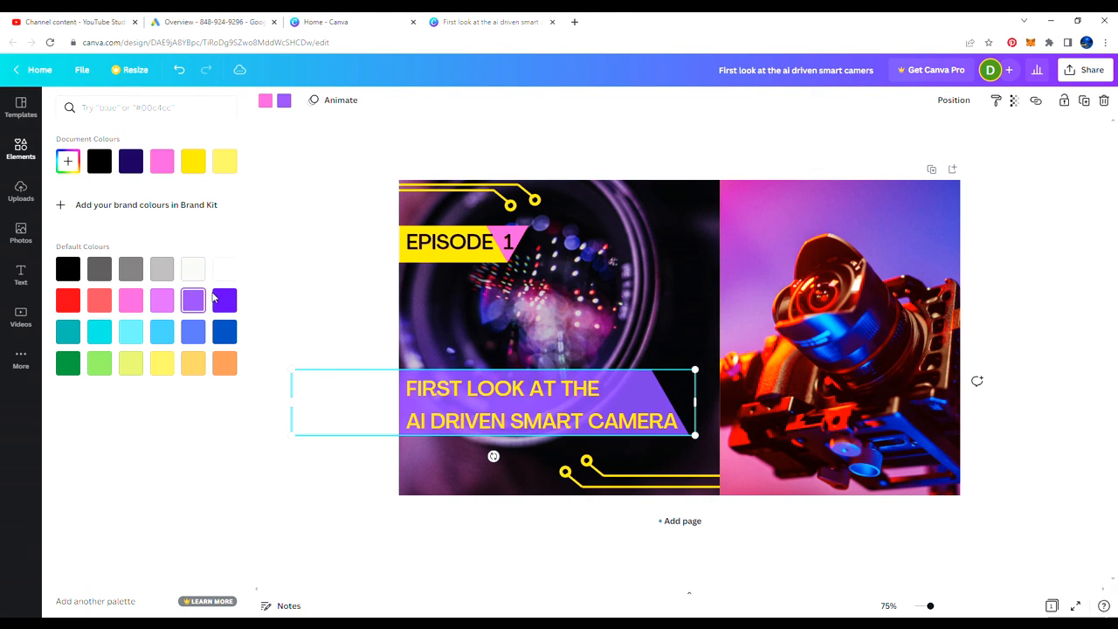
click(224, 299)
click(131, 160)
Set the title banner's dark fill to the custom deep purple #42006B
click(68, 161)
click(218, 212)
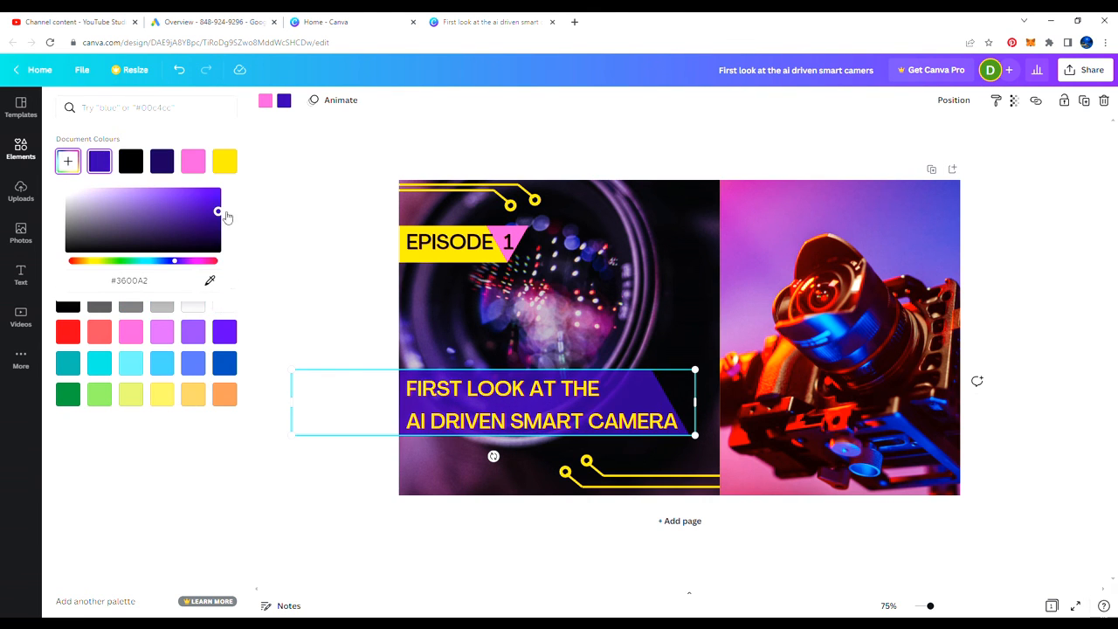
drag(173, 261, 183, 261)
click(217, 218)
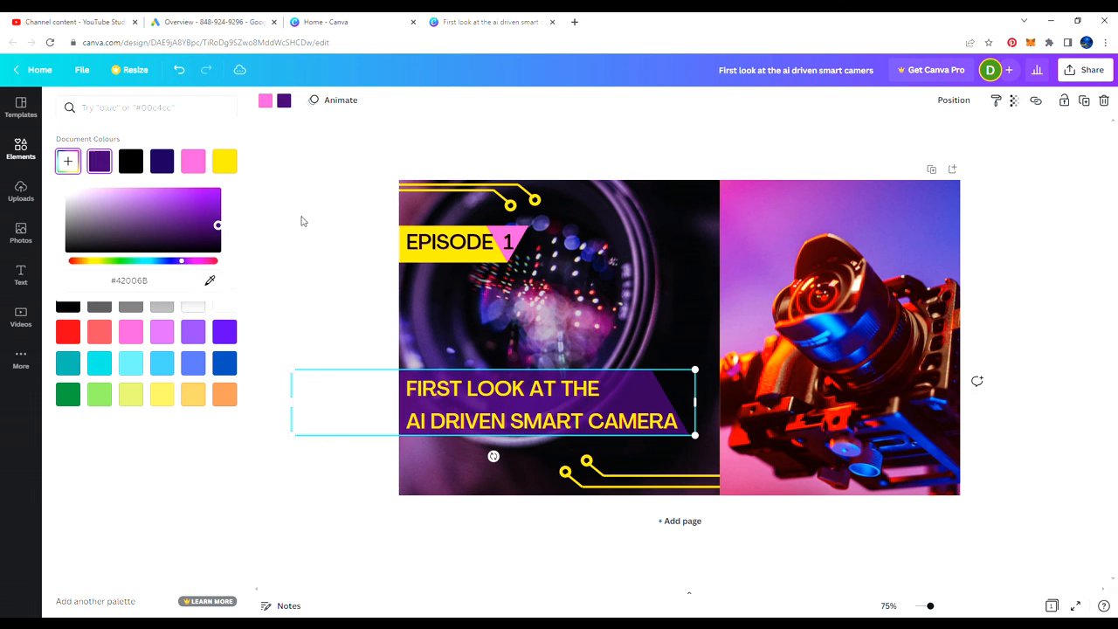
click(309, 225)
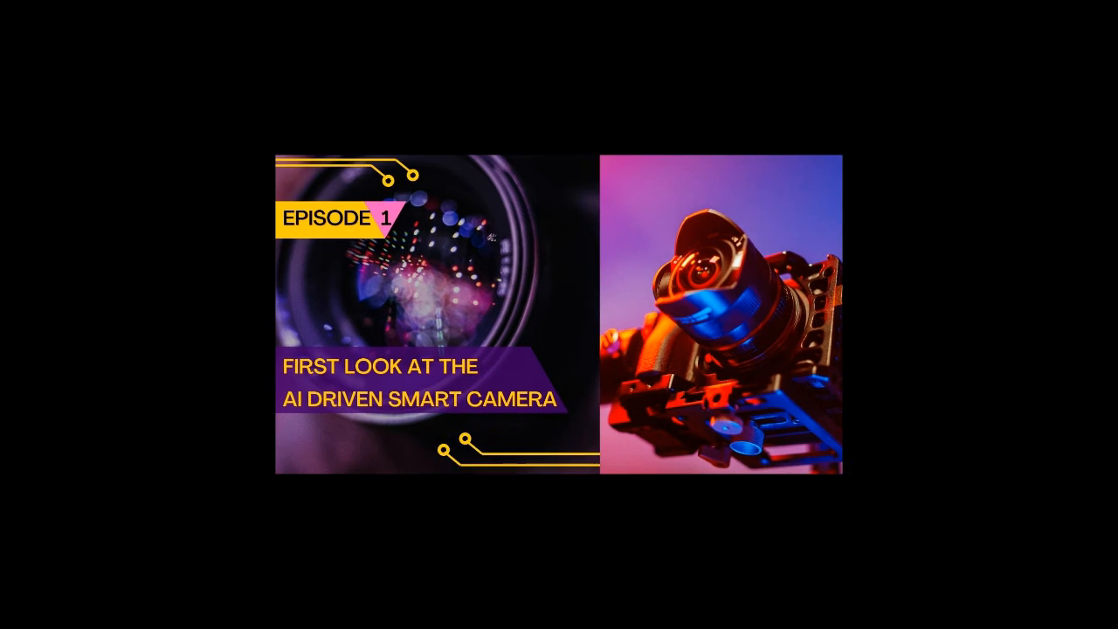